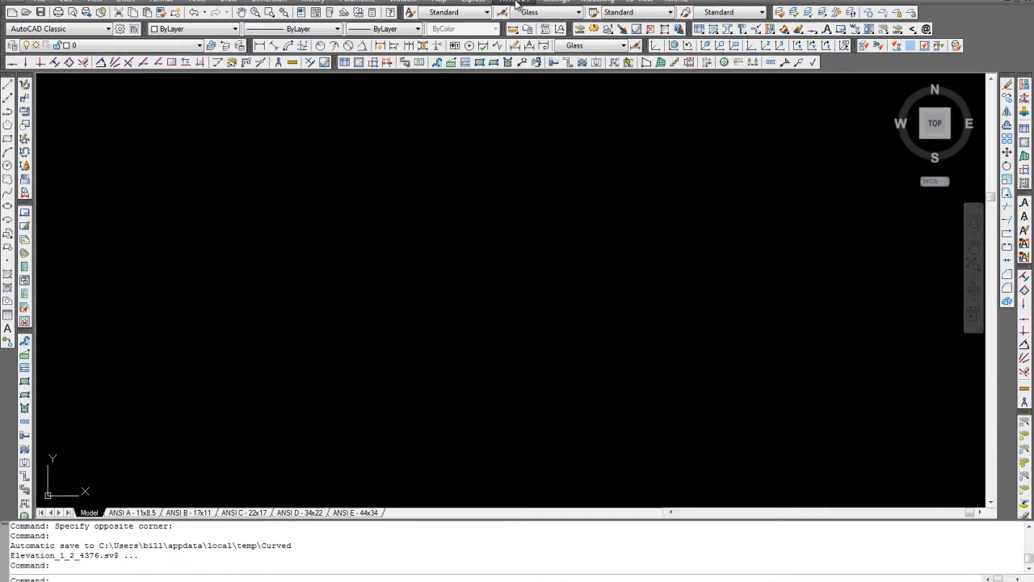
Start a new facade elevation with the ATHENA Facade Elevation command and view its administration options
click(517, 4)
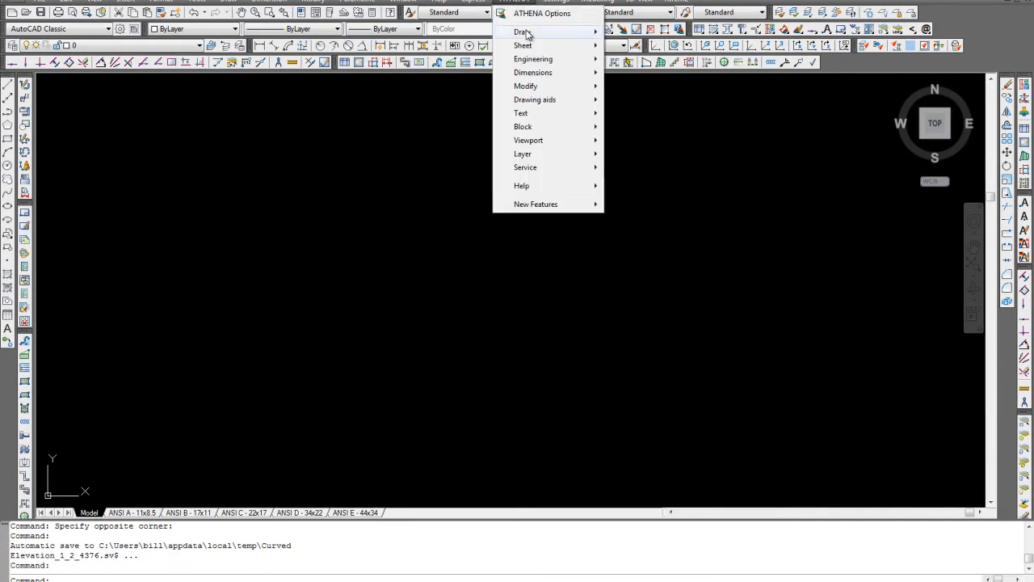
mouse_move(525, 33)
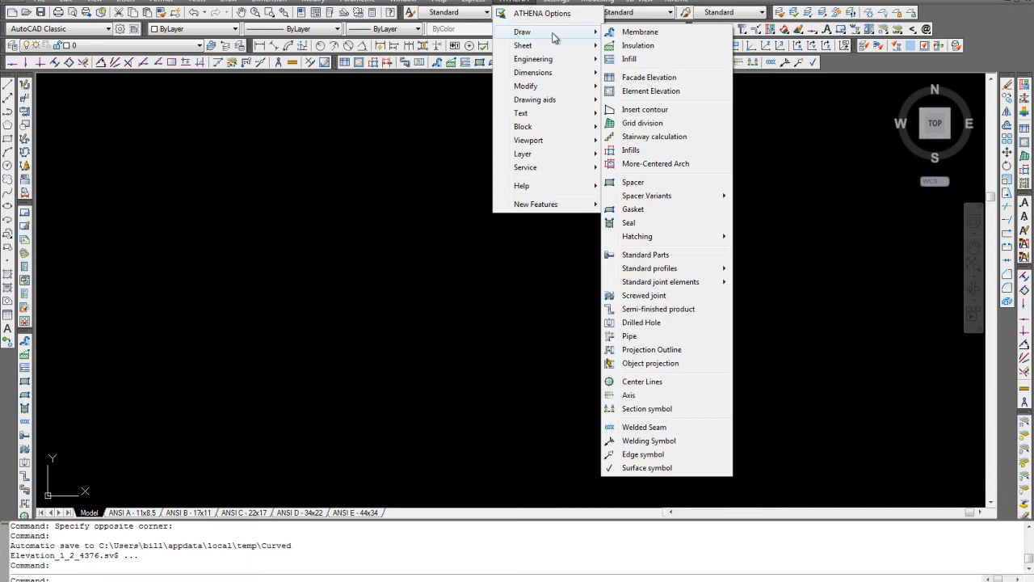
click(643, 78)
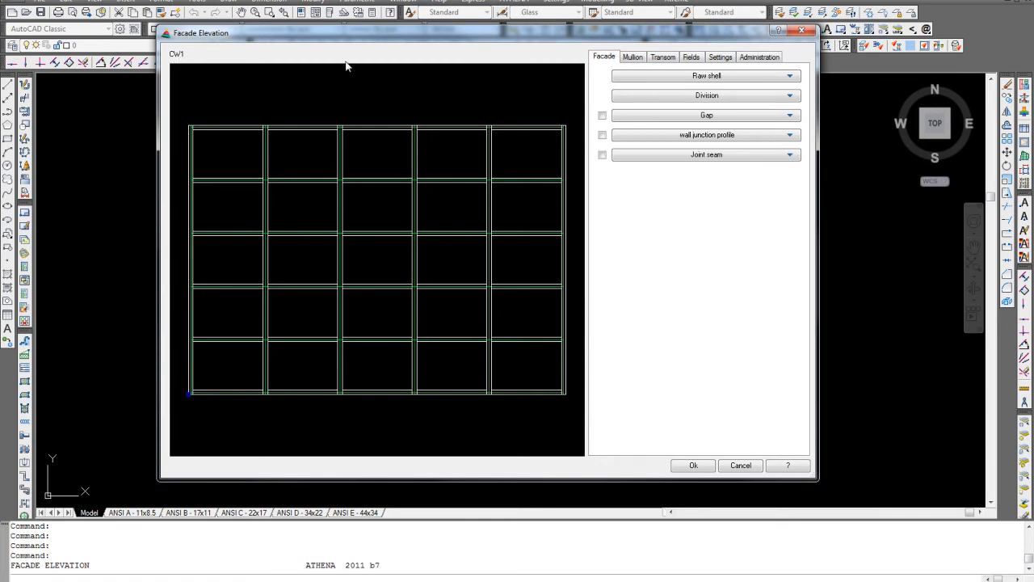
click(758, 58)
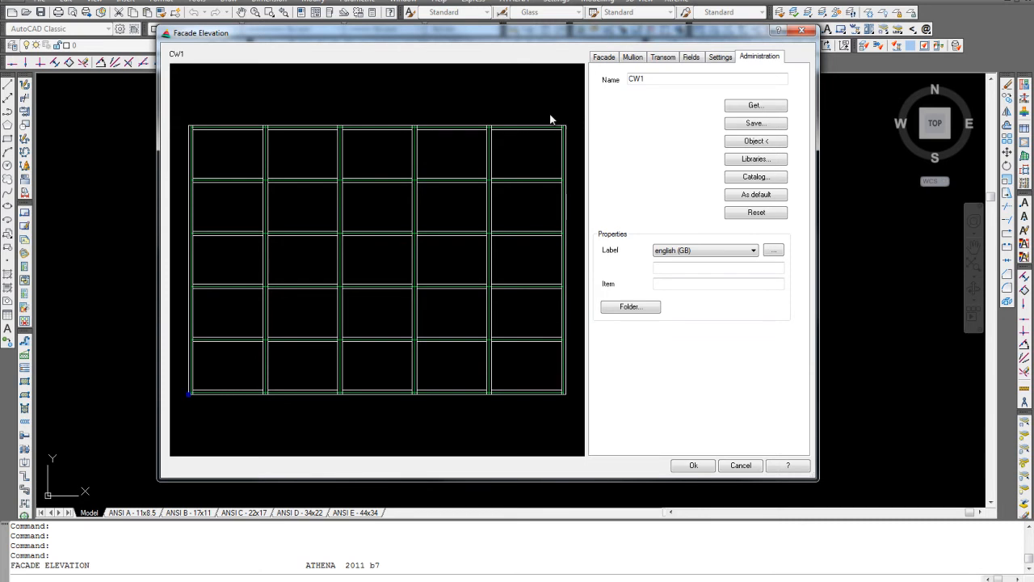
click(606, 58)
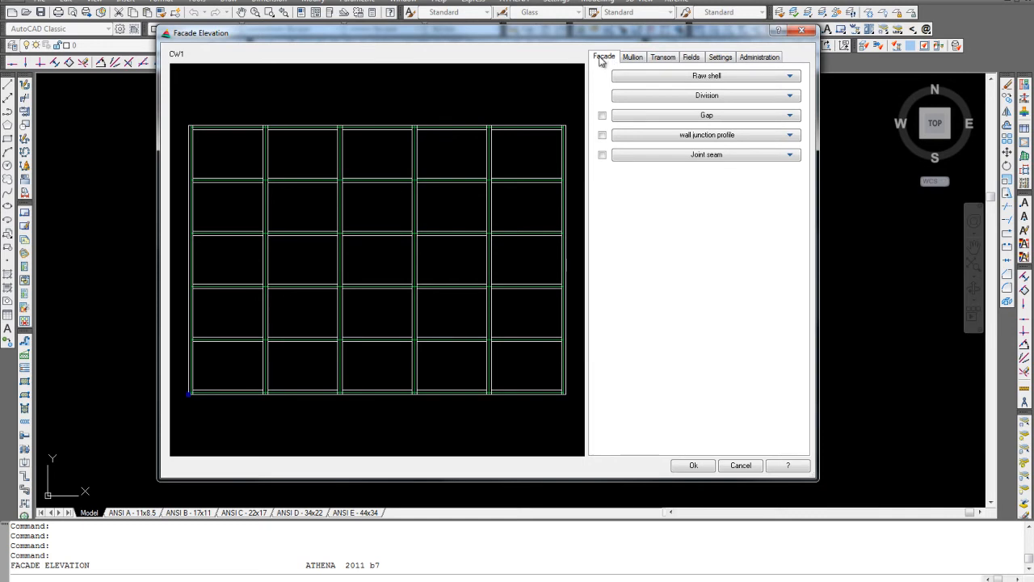
Insert a window frame element into the centre field of the facade
click(691, 58)
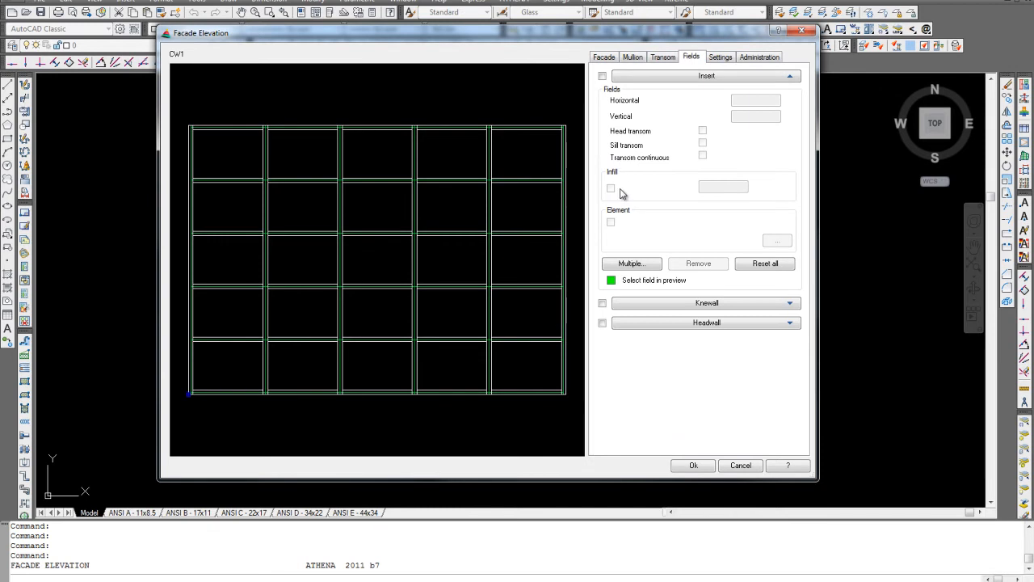
click(371, 265)
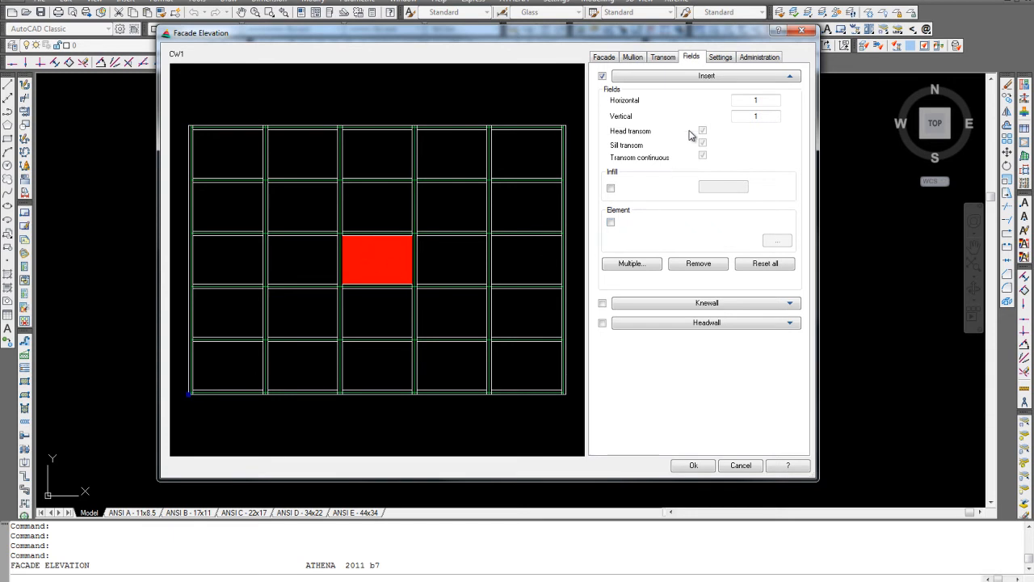
click(611, 222)
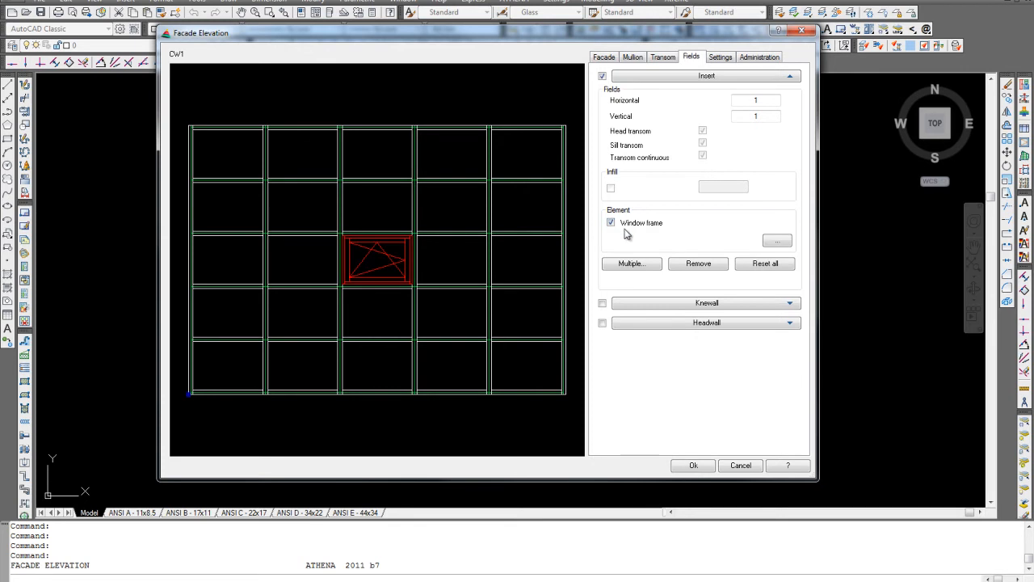
Examine the window element's definition, the saved door and window elements, and the assembly library without changing anything
click(775, 243)
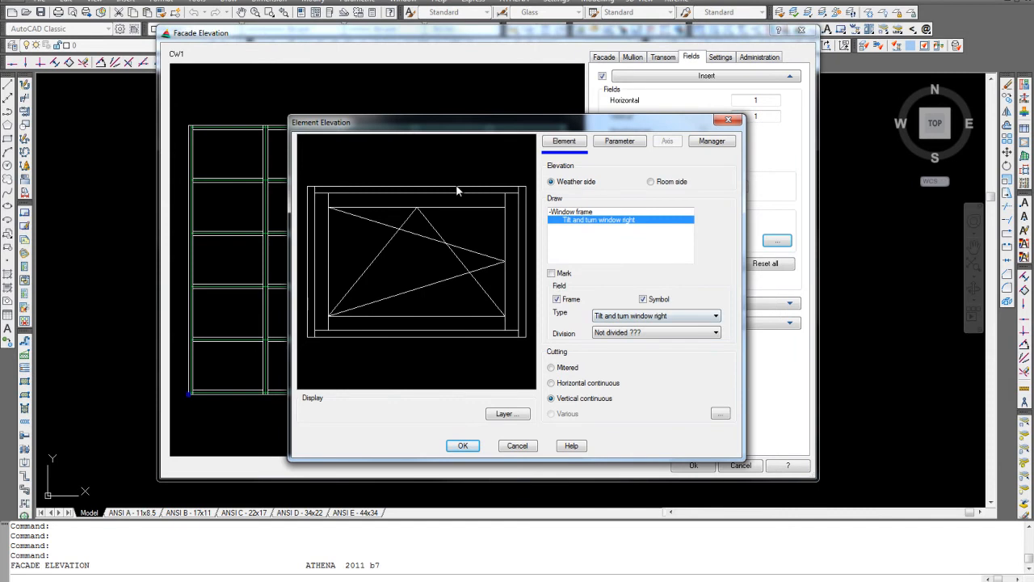
click(710, 141)
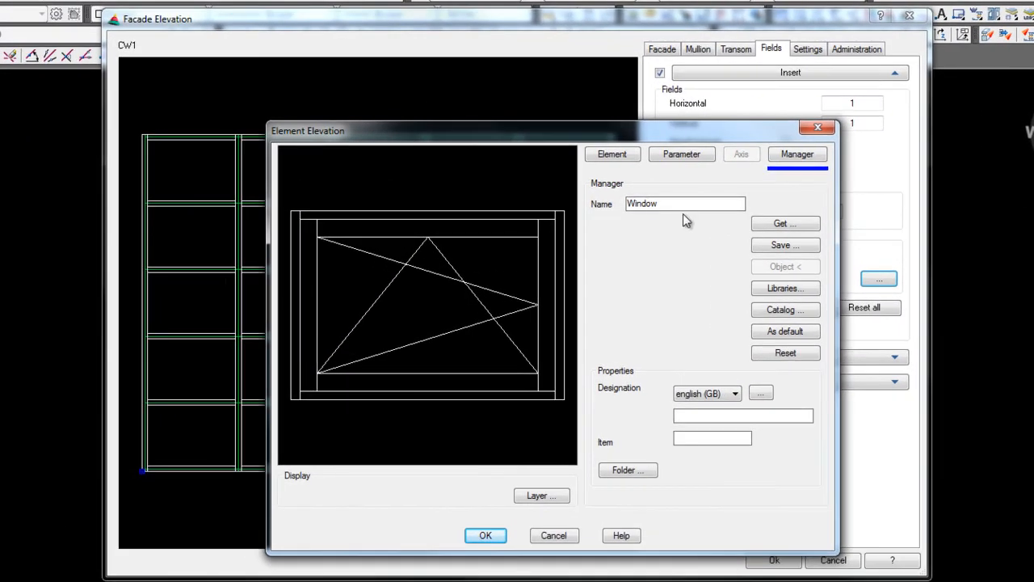
click(704, 205)
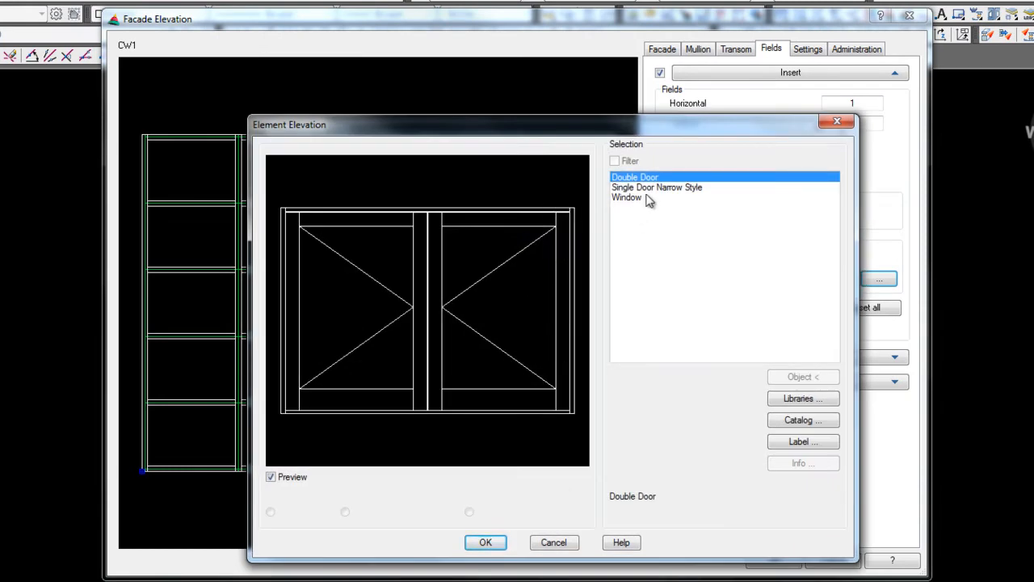
click(779, 399)
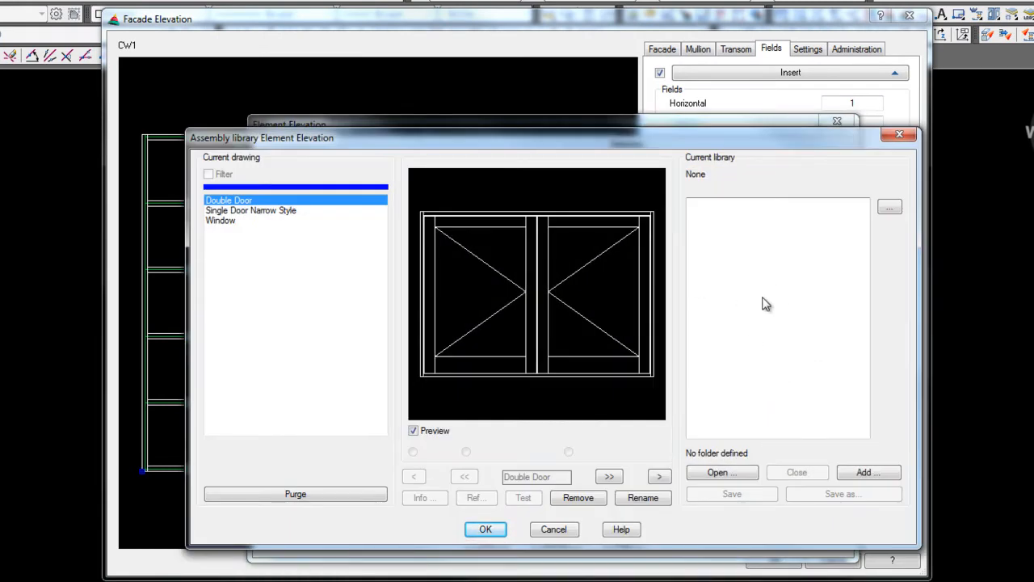
click(557, 530)
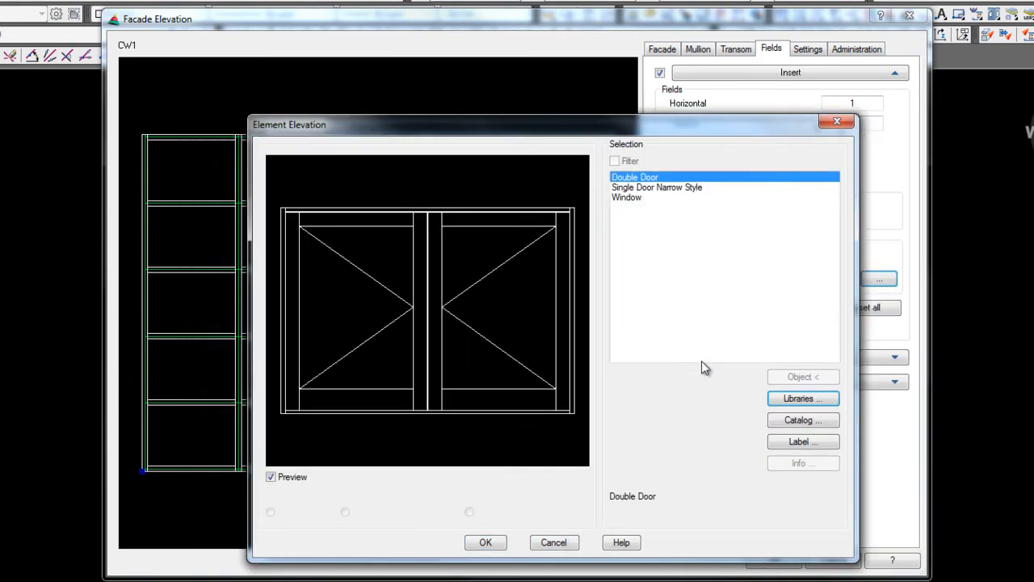
click(570, 546)
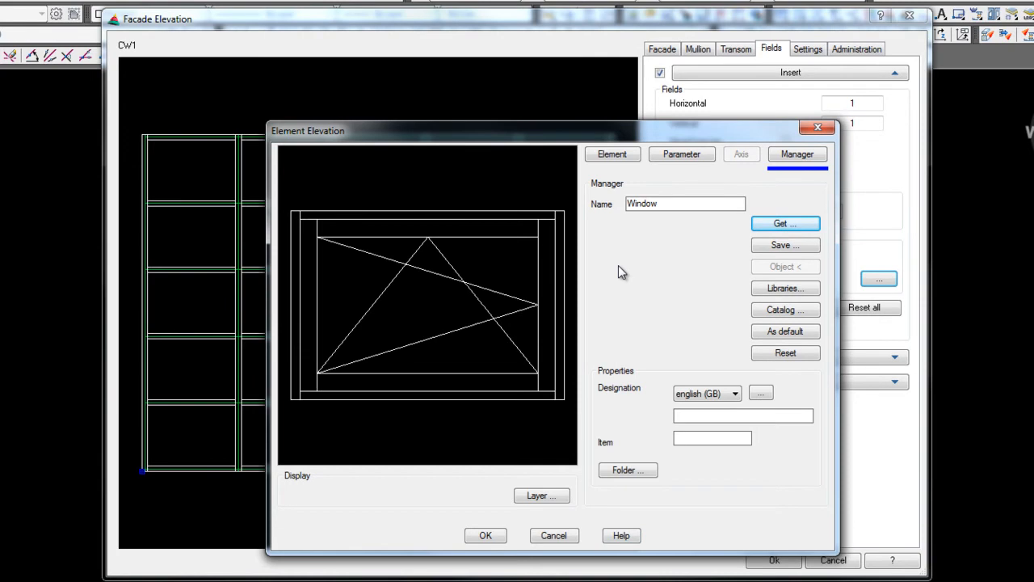
click(817, 128)
Review the facade's mullion, transom, field, form, dimension and administration options
click(662, 50)
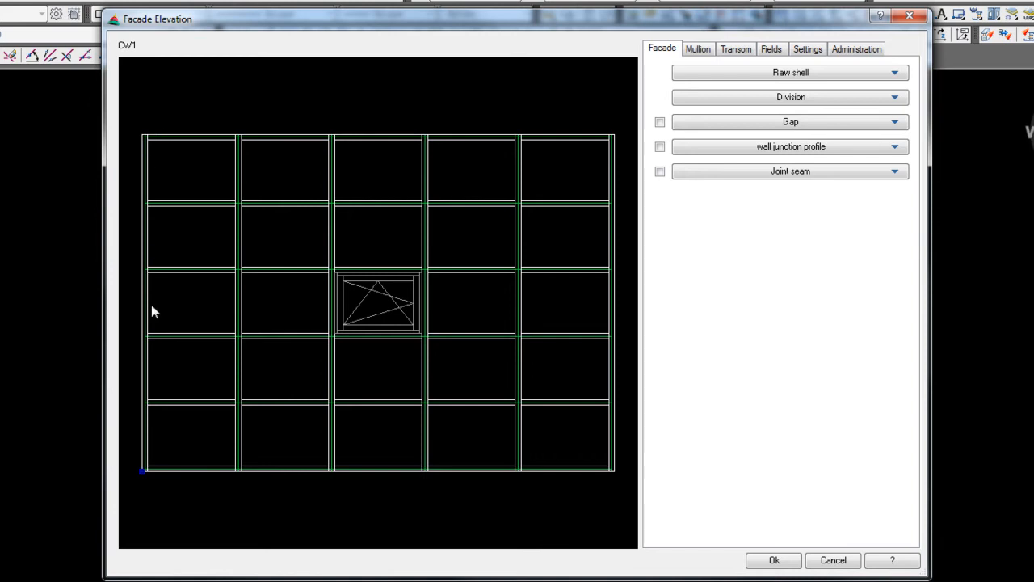
click(700, 51)
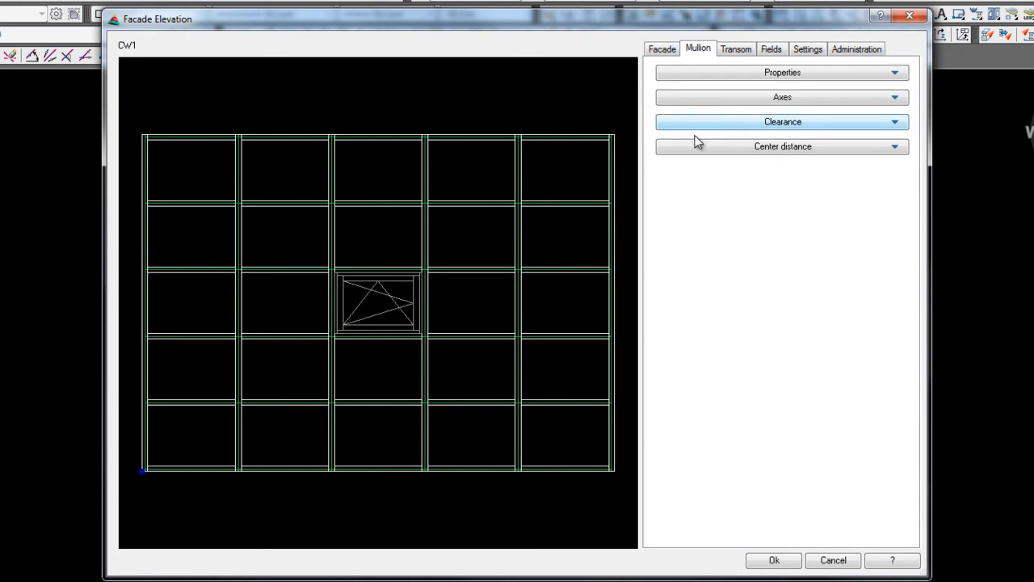
click(734, 50)
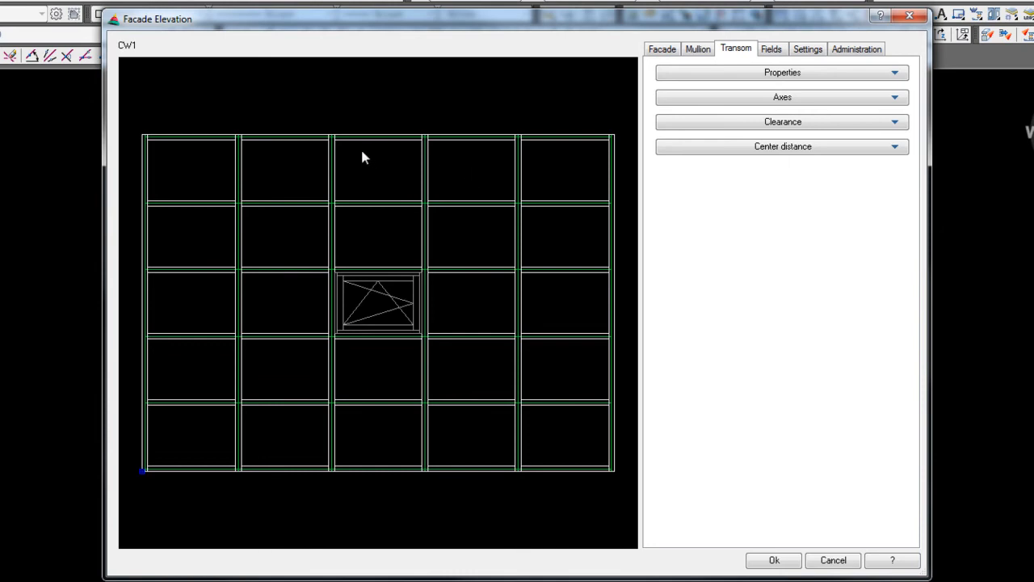
click(772, 49)
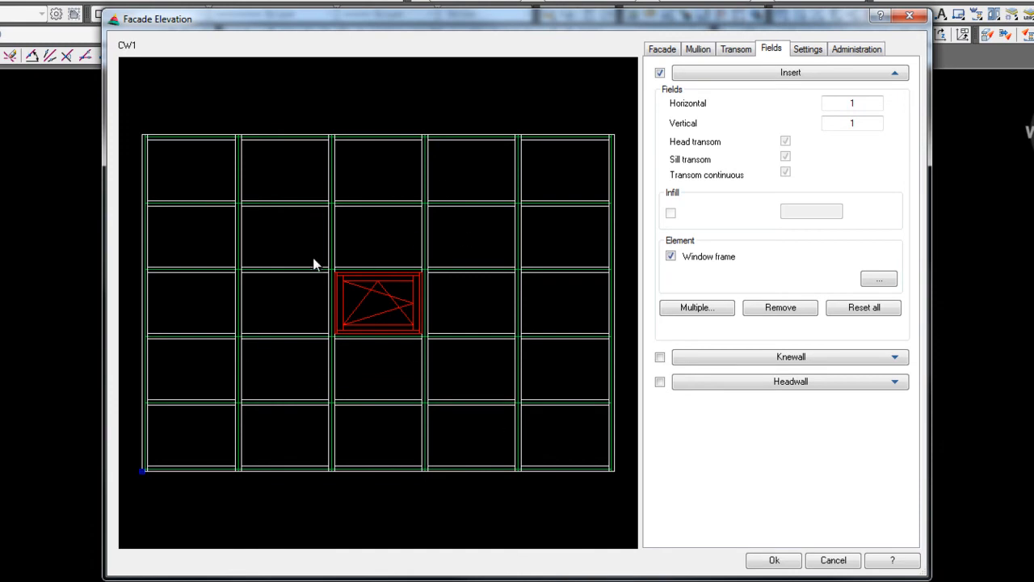
click(812, 49)
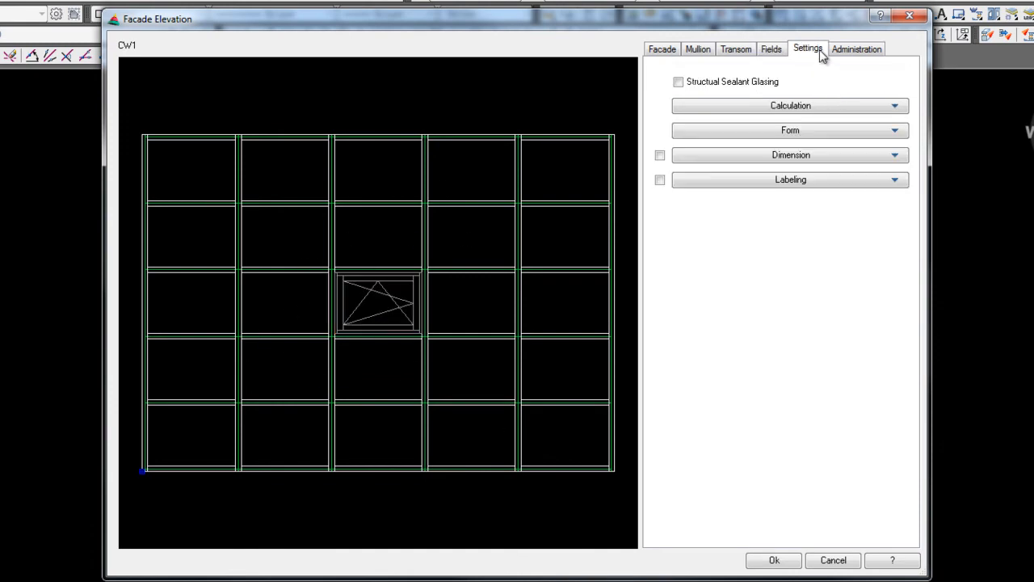
click(727, 136)
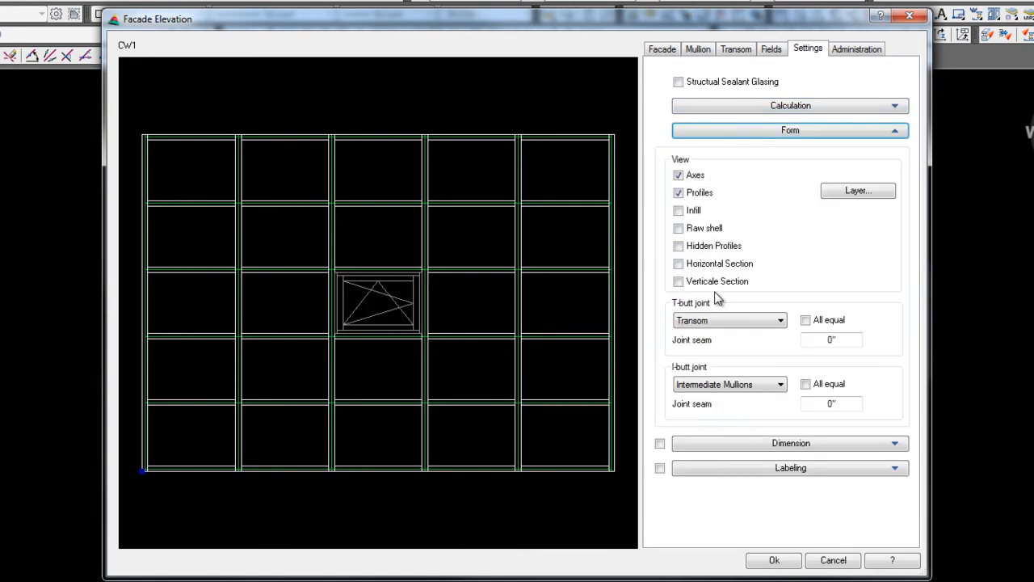
click(737, 445)
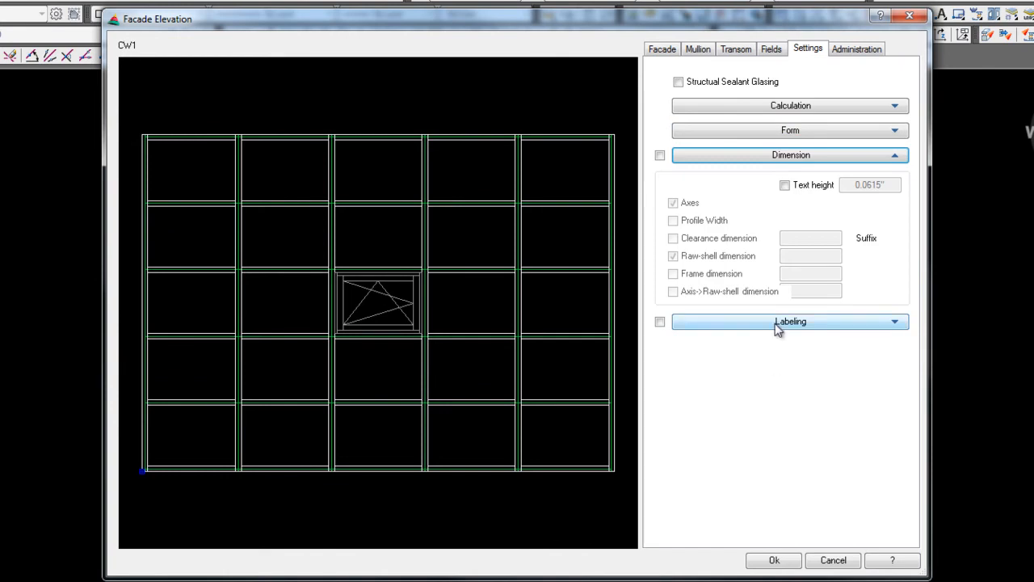
click(858, 50)
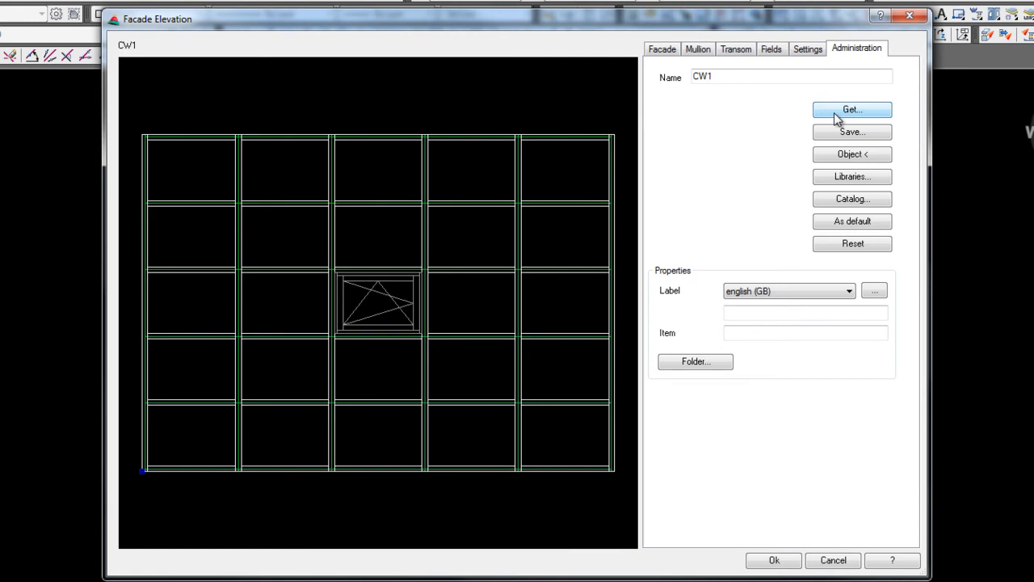
Examine the raw shell and division settings of the facade
click(667, 50)
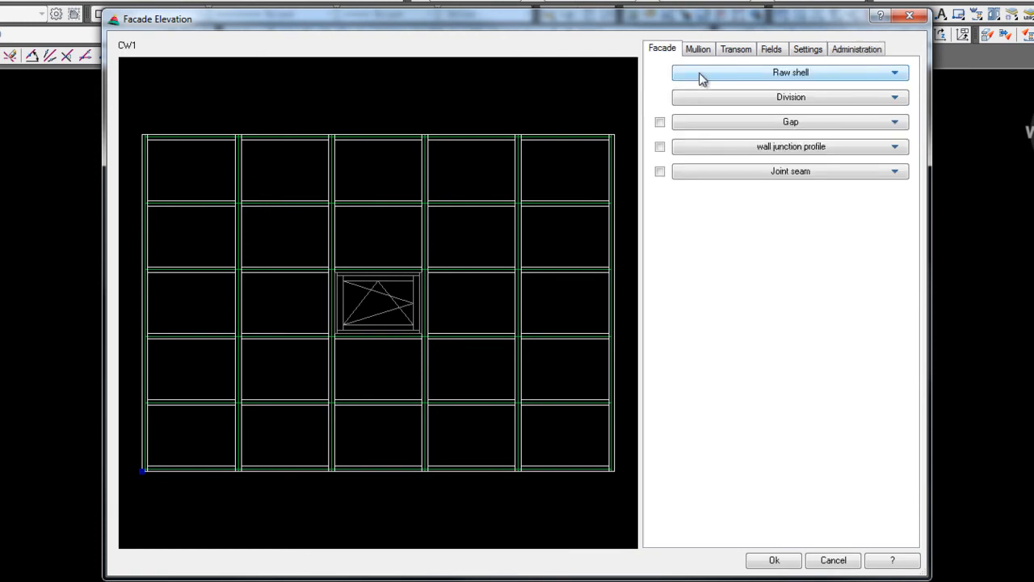
click(893, 77)
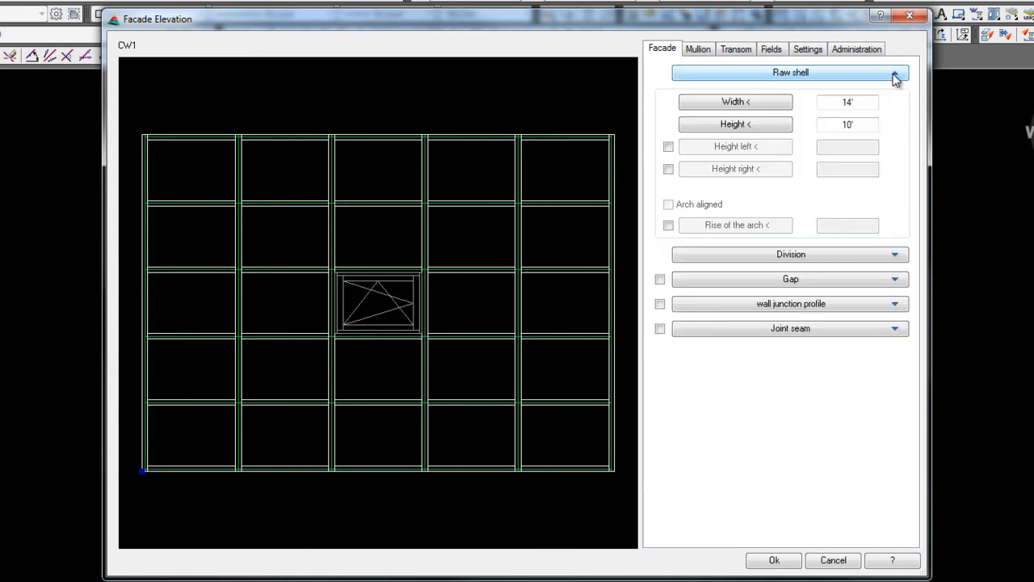
click(898, 77)
click(895, 75)
click(895, 75)
click(895, 98)
click(896, 99)
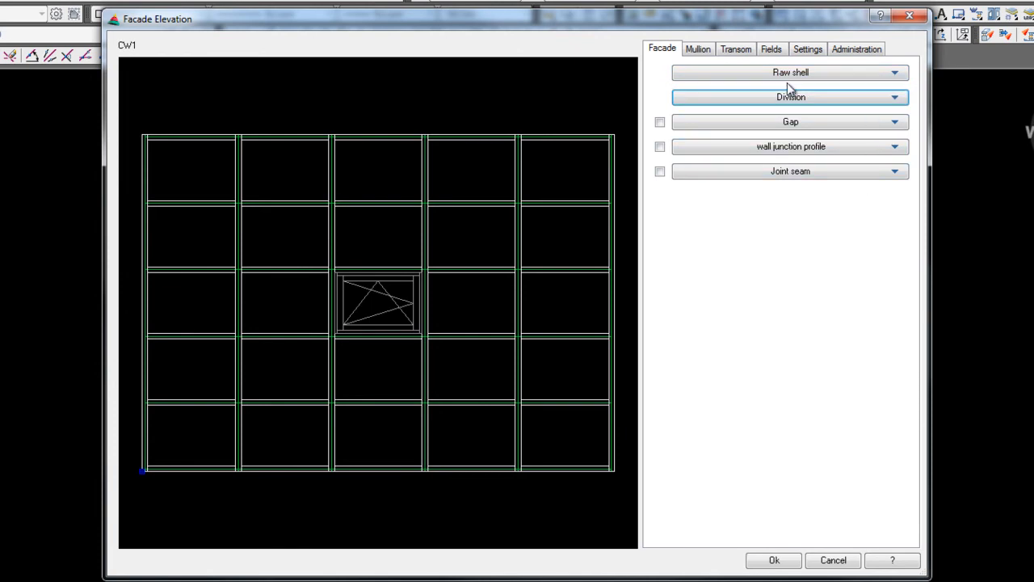
Set the raw shell's width to 20 feet and its height to 28 feet
click(895, 74)
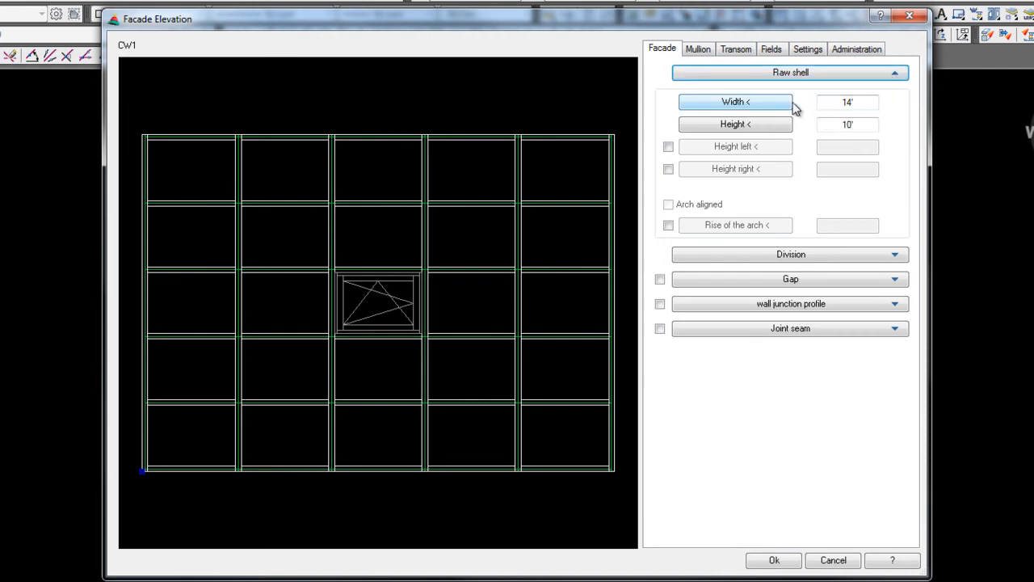
double_click(841, 102)
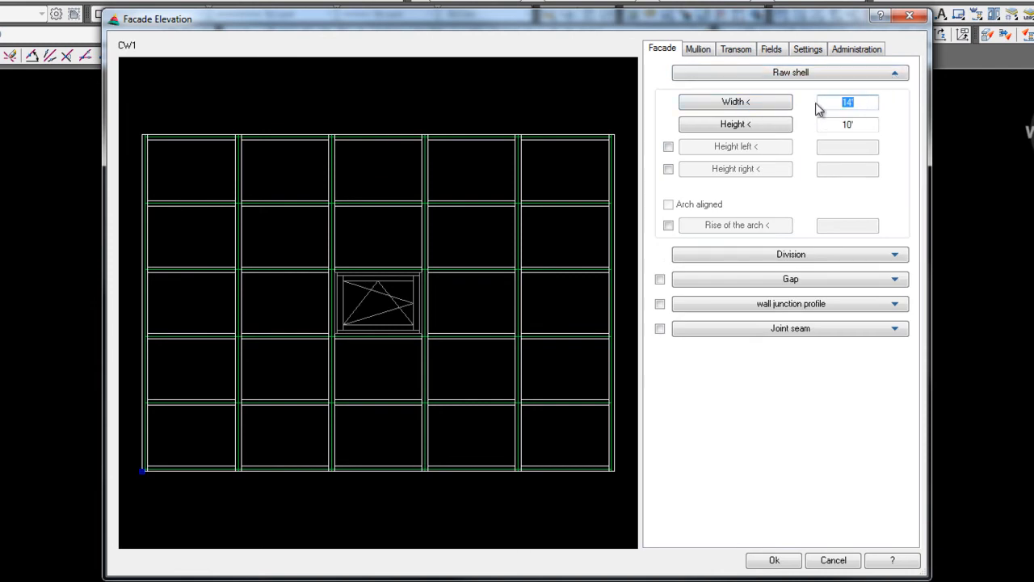
text(20)
key(Tab)
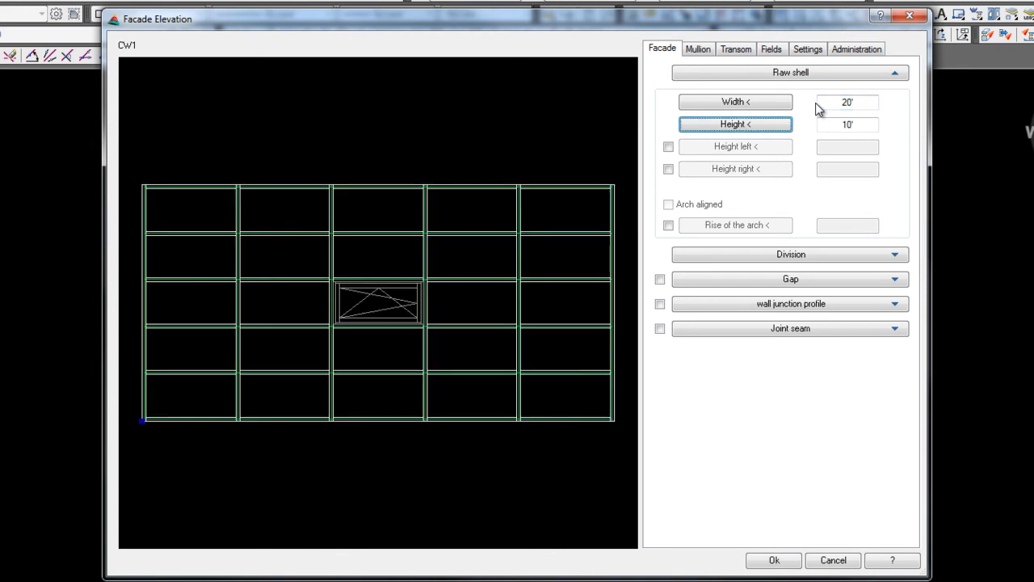
click(864, 125)
drag(863, 126, 803, 132)
text(28)
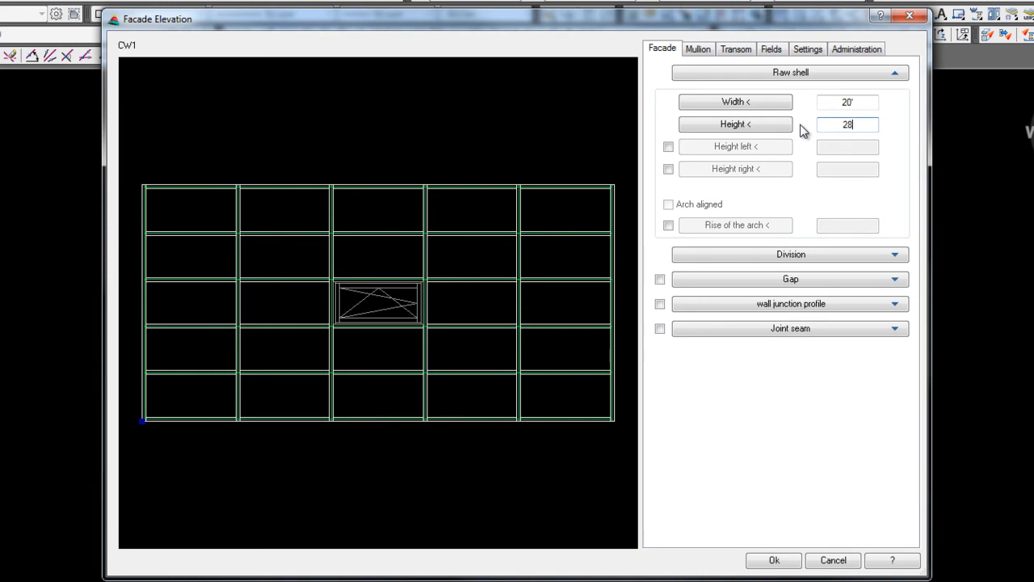
key(Tab)
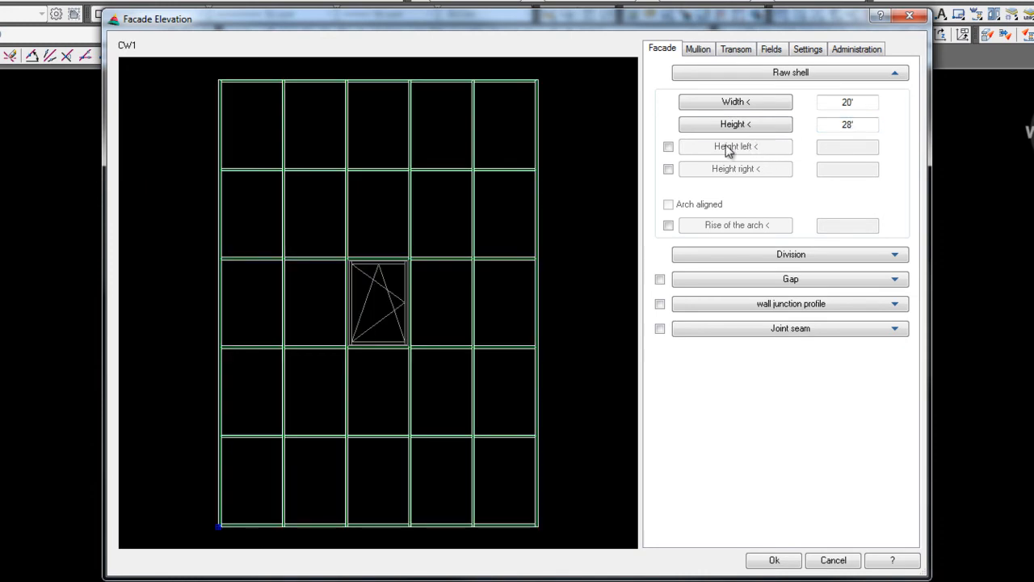
Enable a separate left height for the raw shell and set it to 26 feet
click(667, 147)
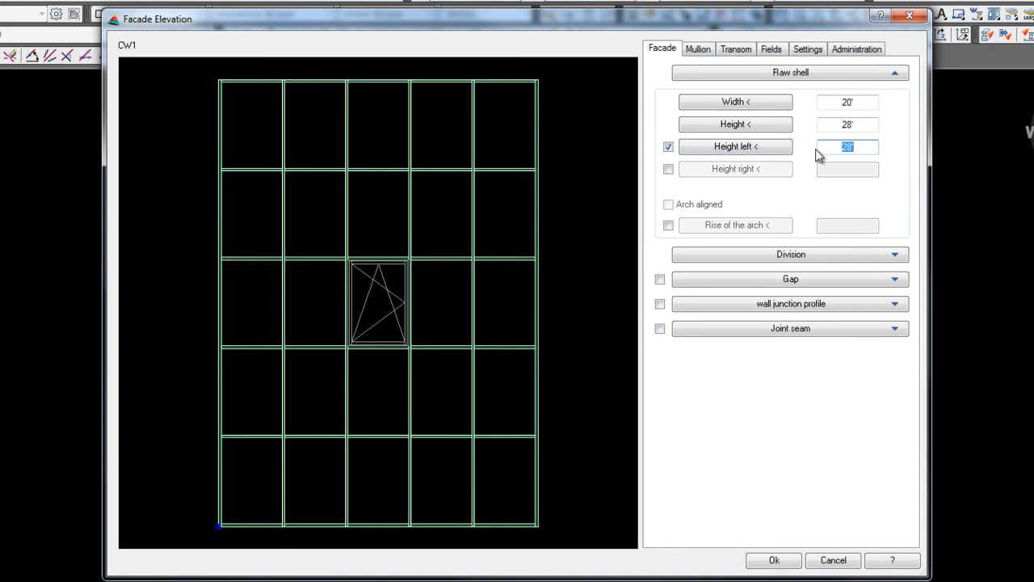
text(26)
key(Return)
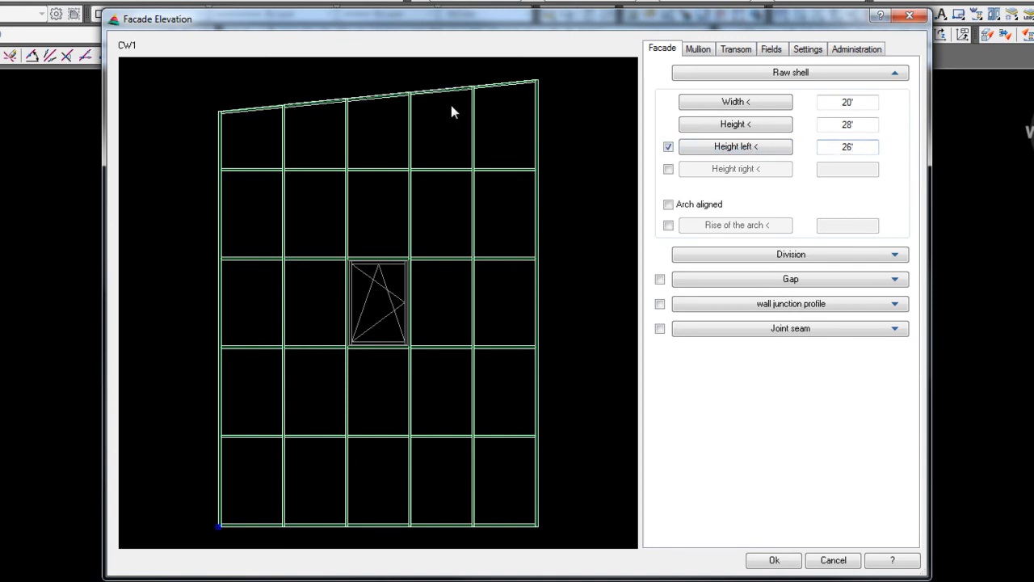
Replace the separate left height with a right height of 26 feet and turn the sloped top into an aligned arch
click(668, 169)
click(668, 147)
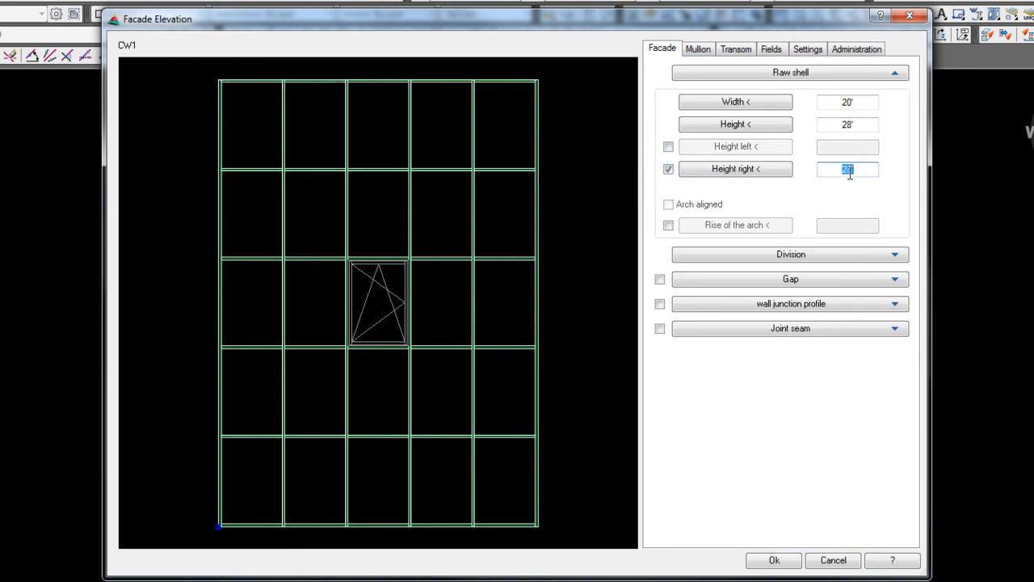
text(26)
key(Tab)
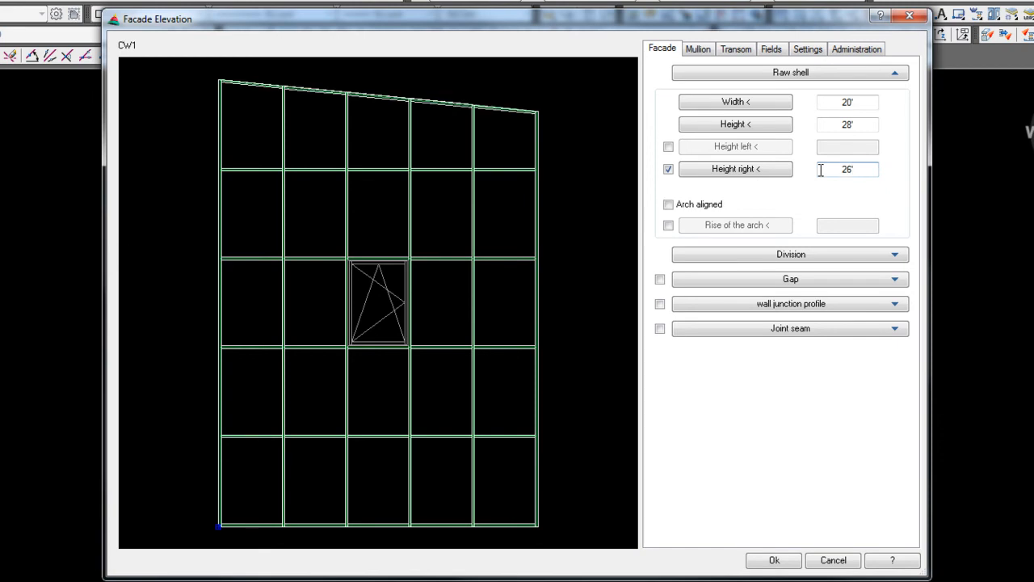
click(668, 205)
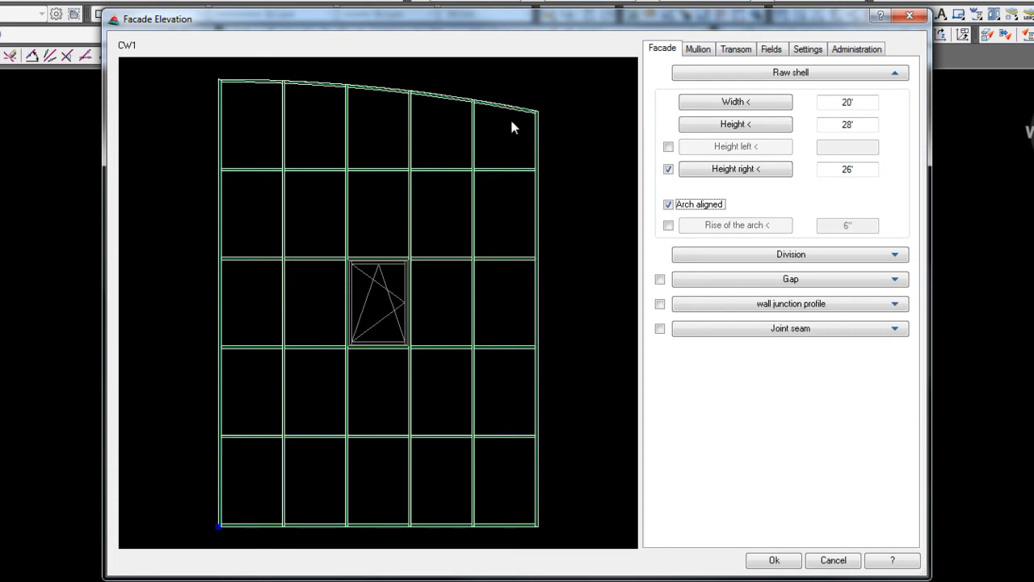
Remove the separate right height and enable a rise of 3 feet for the raw shell's arch
click(668, 168)
click(668, 226)
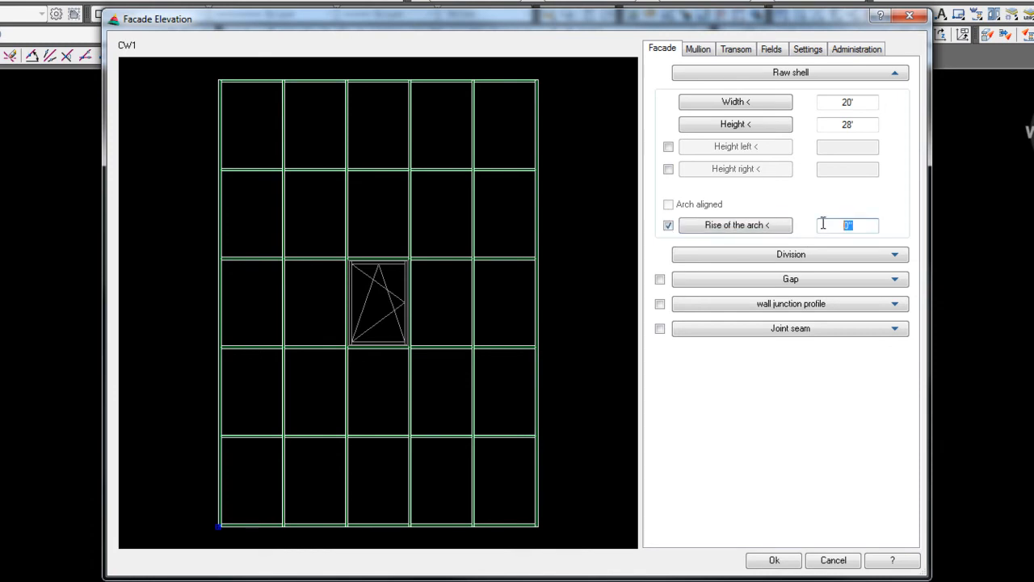
key(Return)
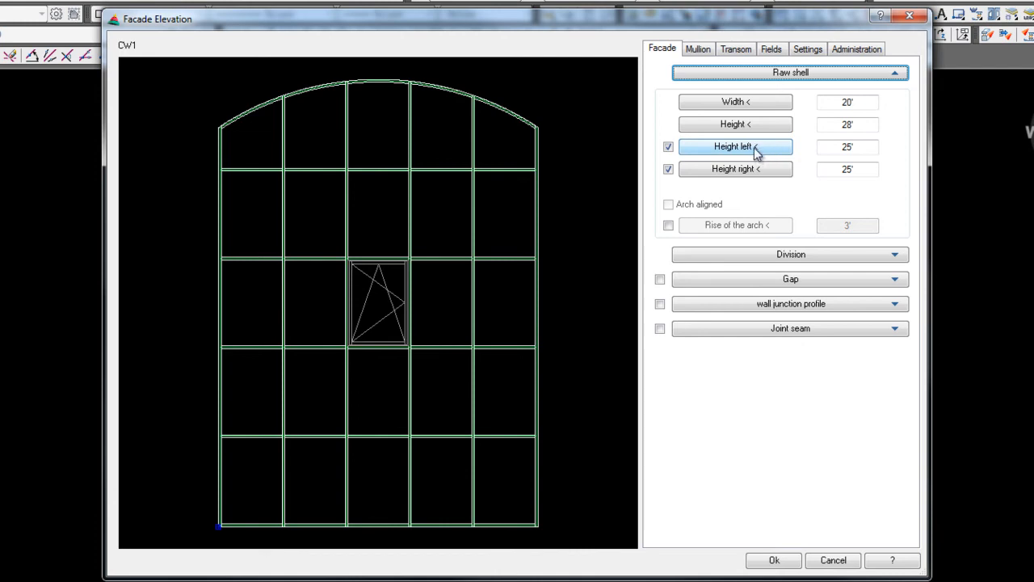
Take the raw shell's height from the drawing by picking two points about 20'-11" apart vertically
click(732, 125)
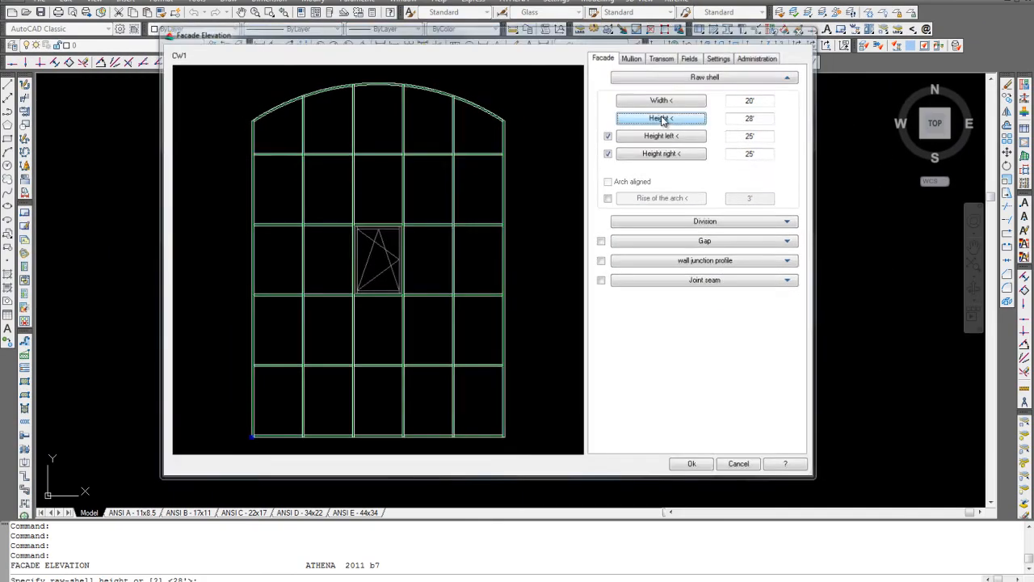
click(664, 425)
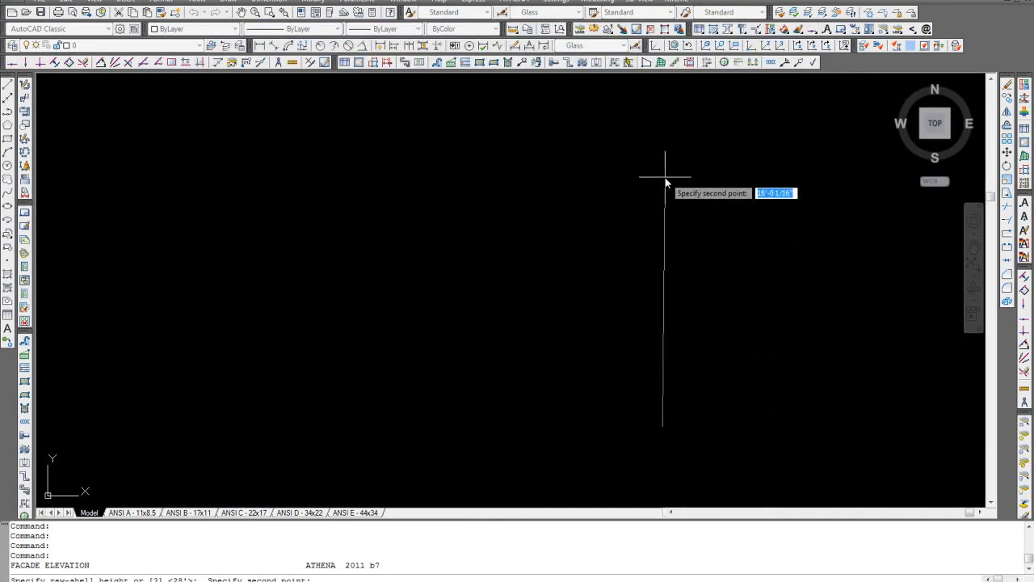
click(659, 102)
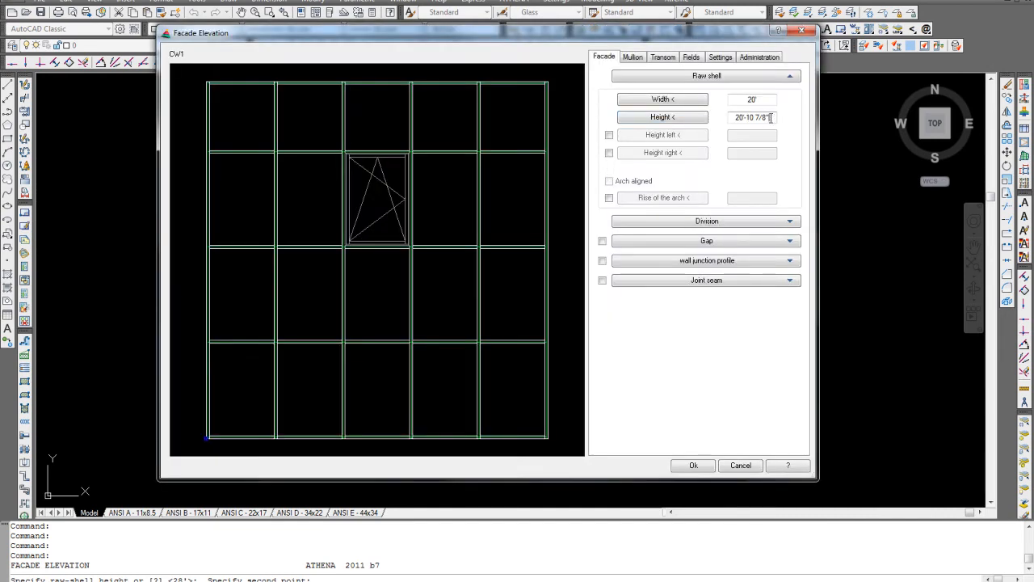
Set the raw shell's height to 28 feet and enable the rise of the arch at 3 feet
drag(772, 118, 700, 126)
text(20')
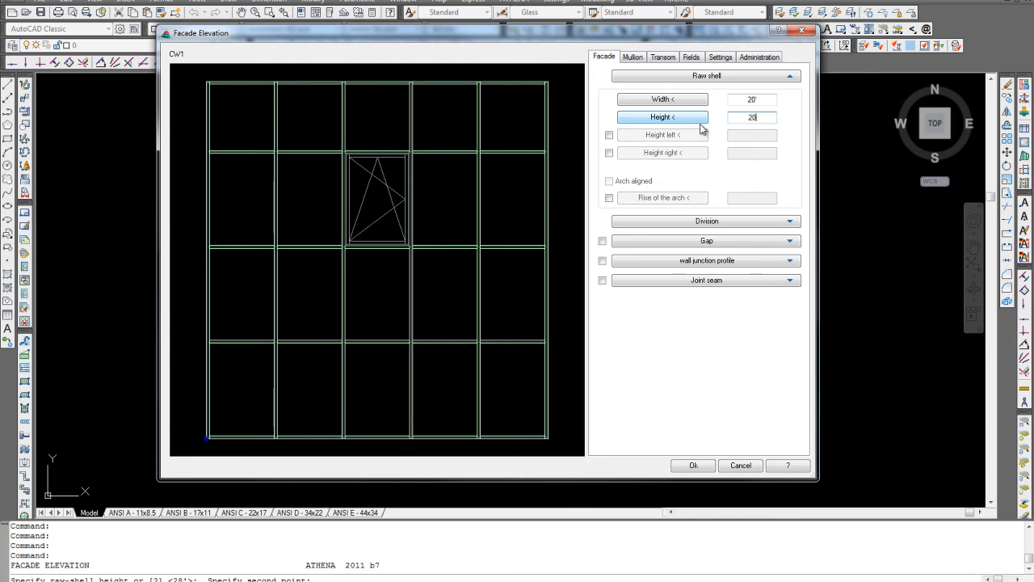
key(Return)
click(529, 287)
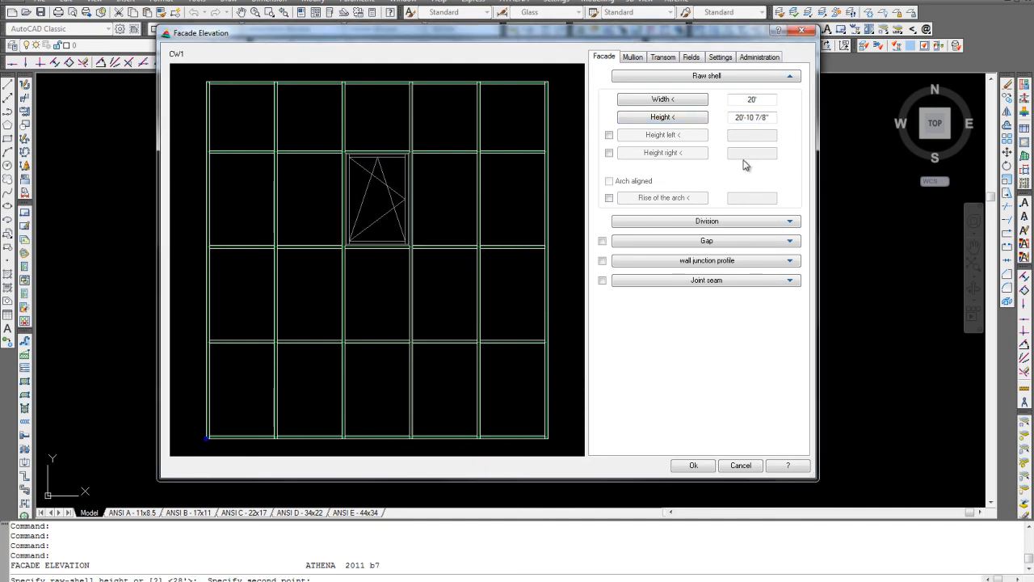
drag(773, 118, 705, 118)
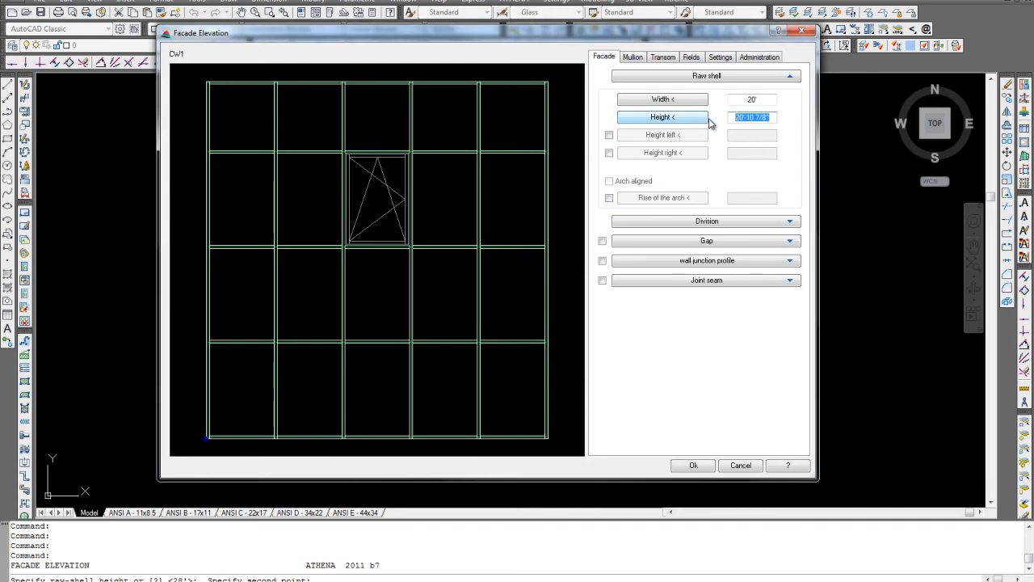
text(28)
key(Return)
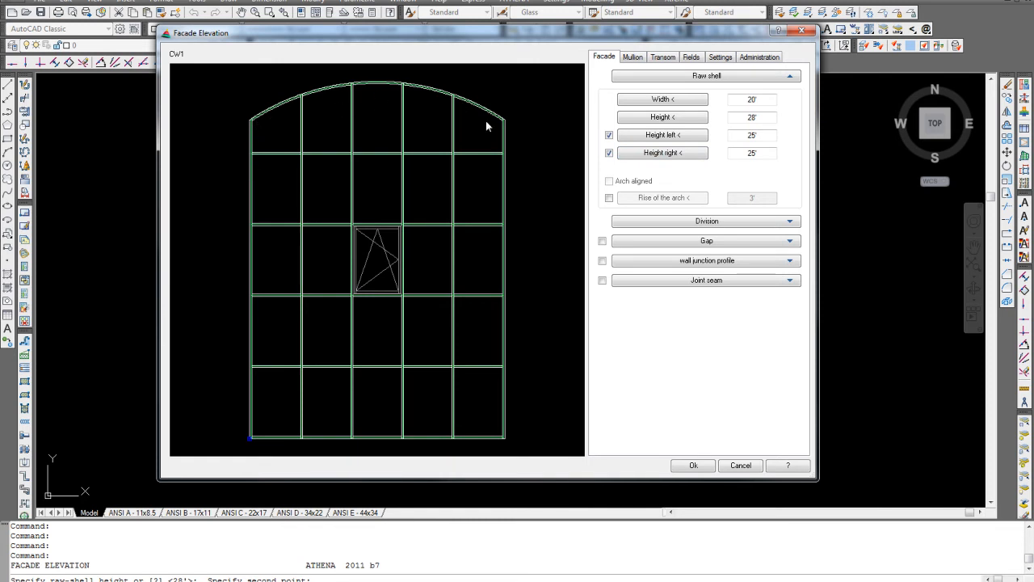
click(609, 198)
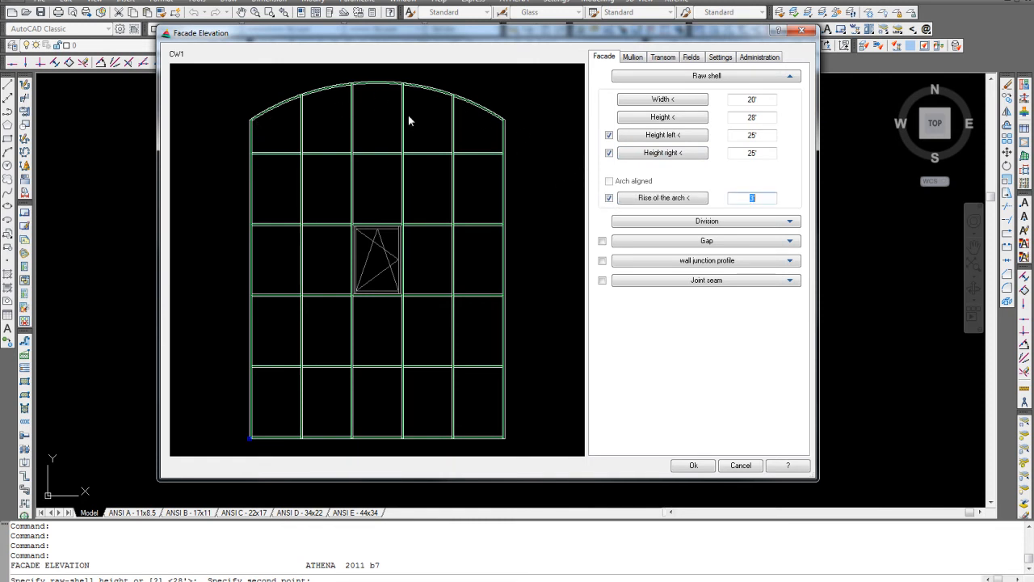
Set the facade division to 7 rows and make the head transom continuous and mitered on the left and right
click(657, 223)
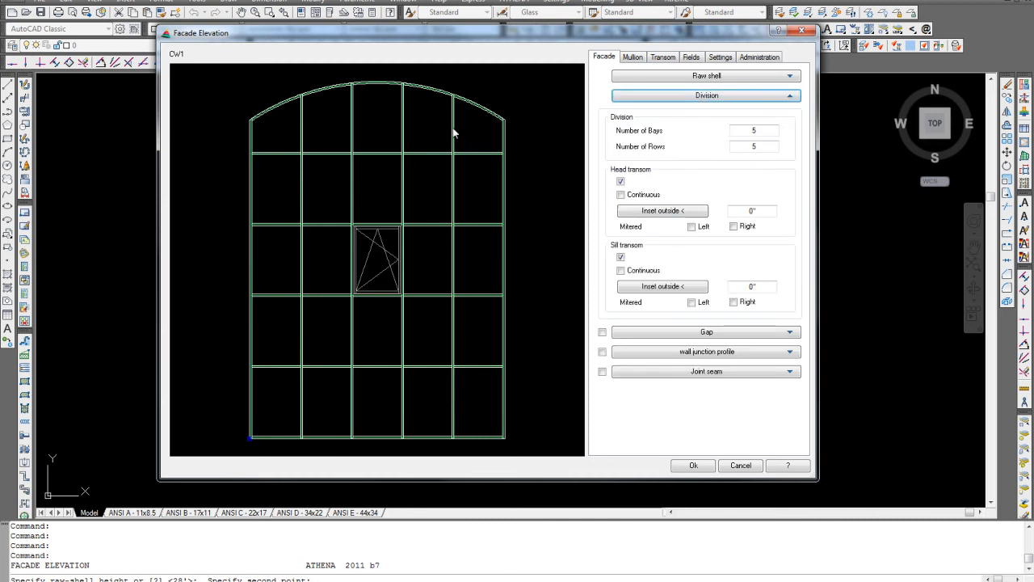
double_click(742, 130)
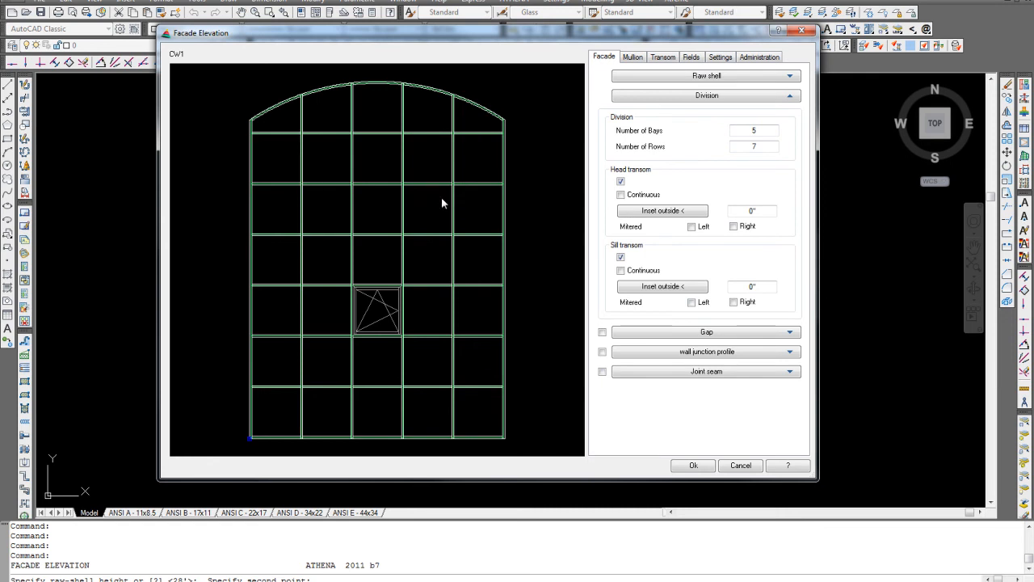
click(620, 195)
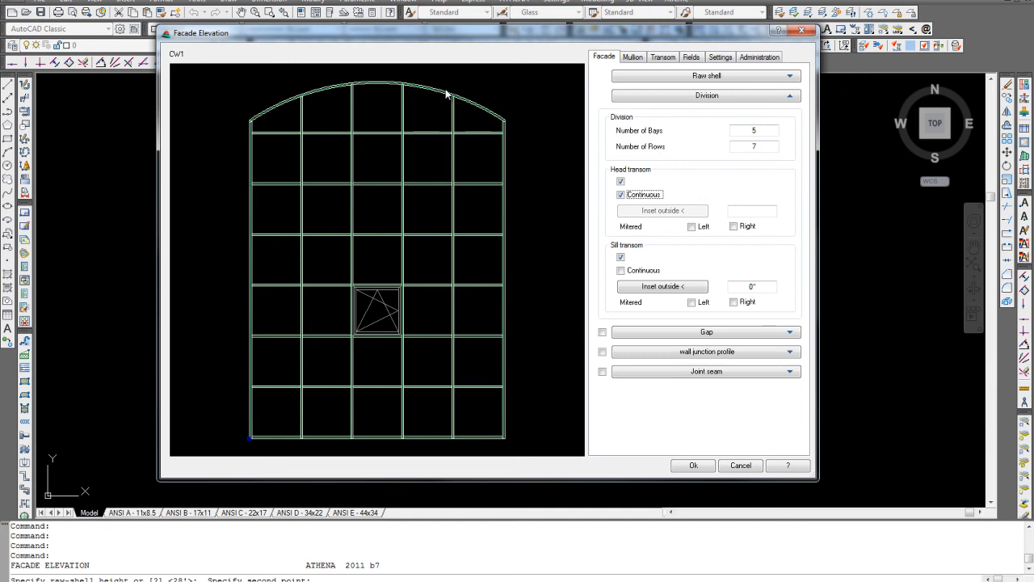
click(691, 227)
click(733, 226)
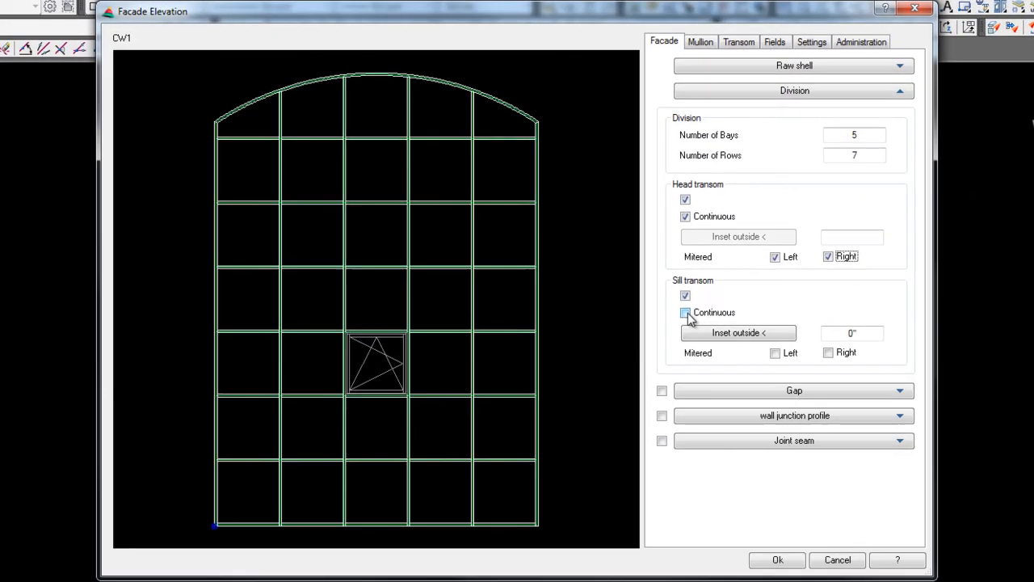
Try a continuous sill transom and an outside inset of 6 inches, and reset the inset to 0 inches
click(650, 289)
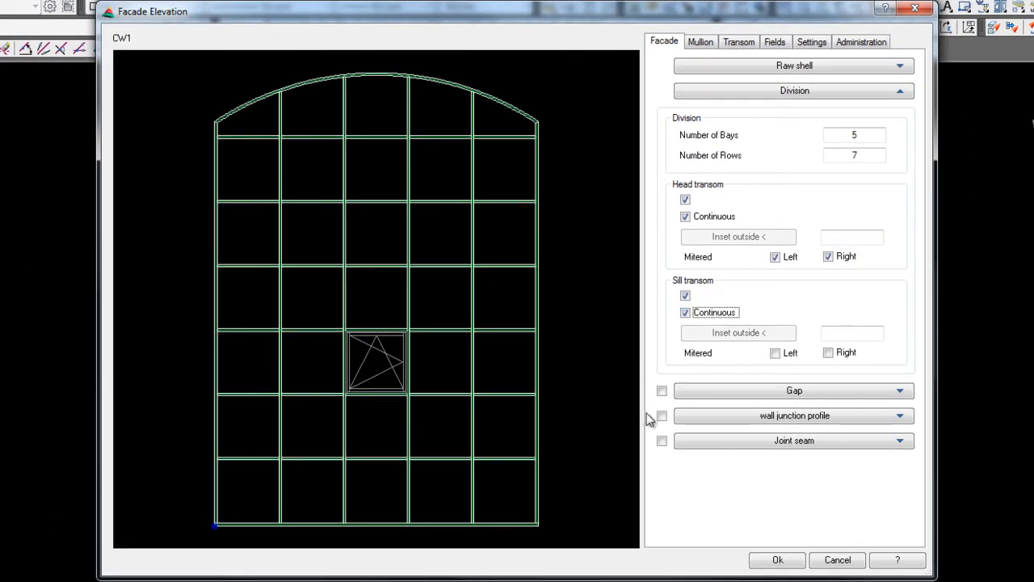
click(683, 314)
click(825, 331)
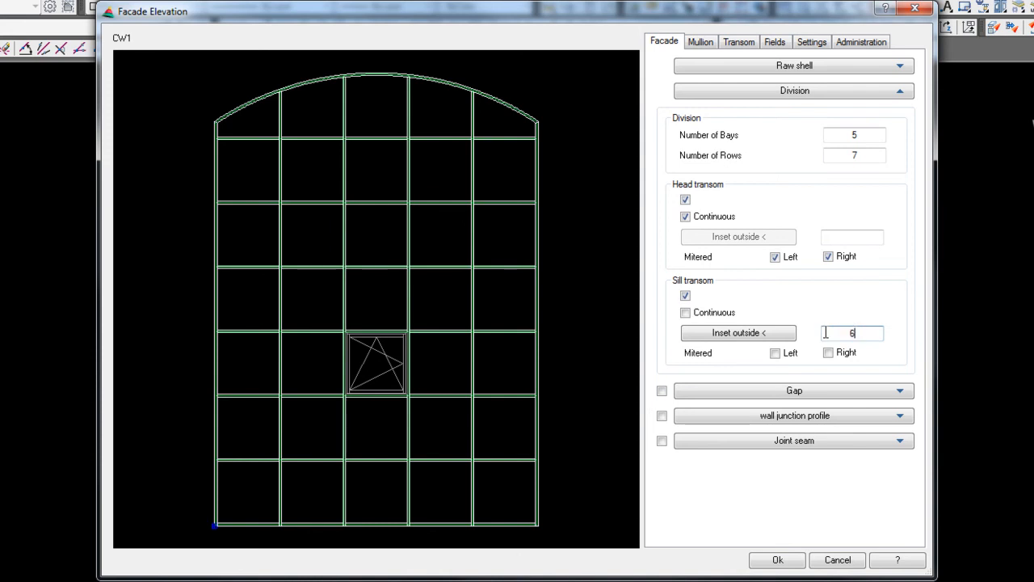
text(6)
key(Return)
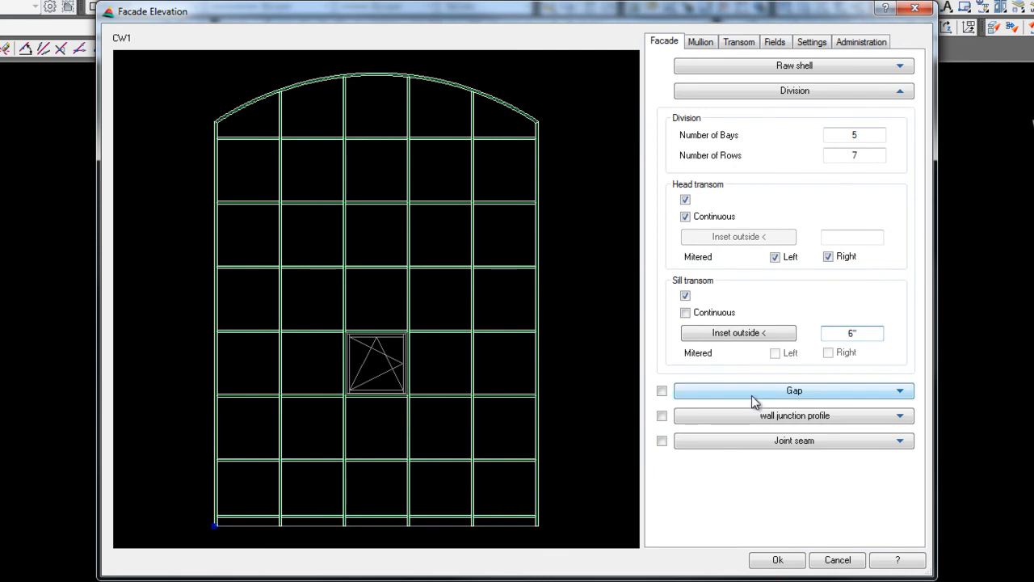
double_click(858, 334)
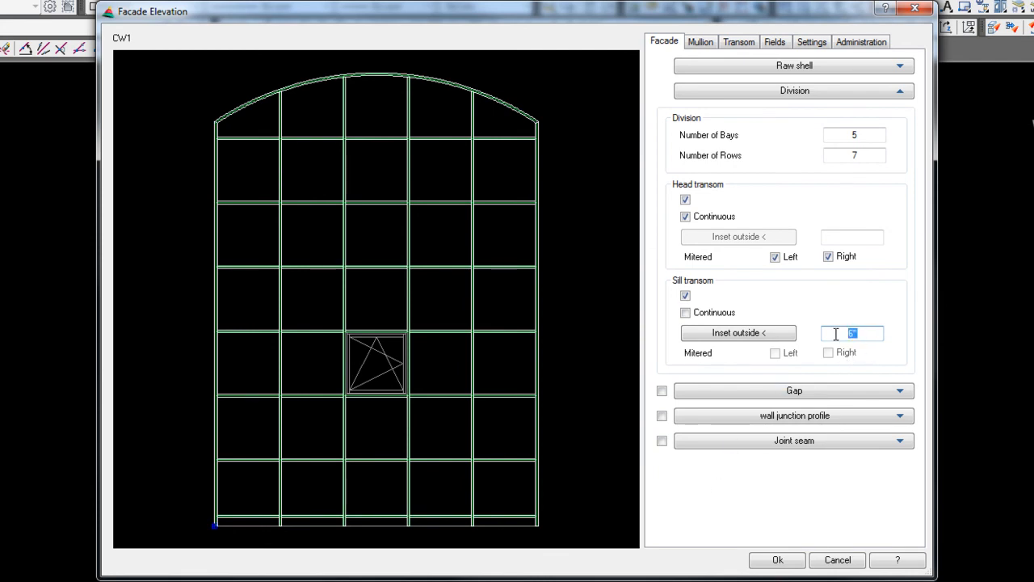
text(0)
key(Tab)
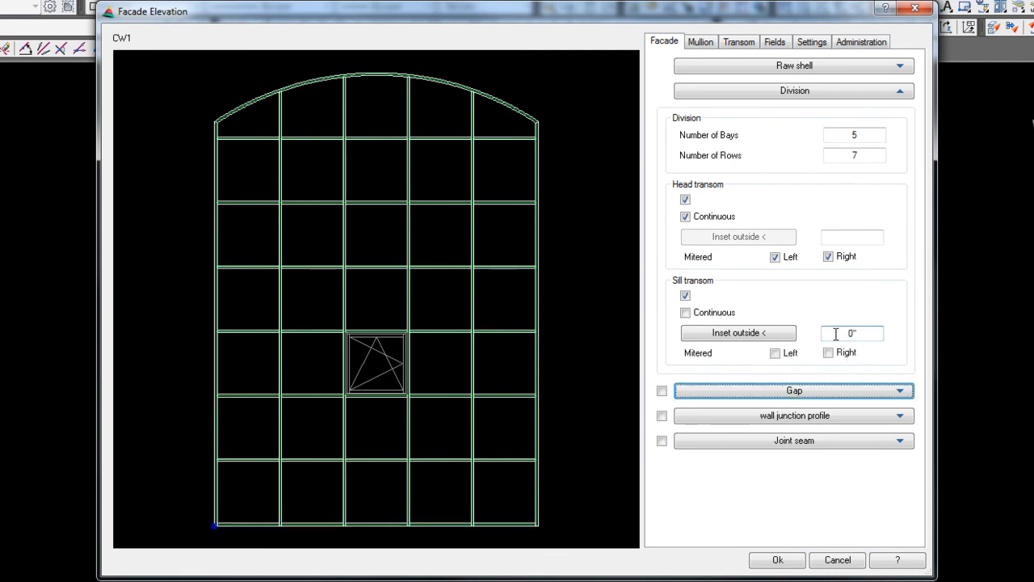
Try the facade without a sill transom and with its left and right ends mitered, restoring the original sill options
click(685, 295)
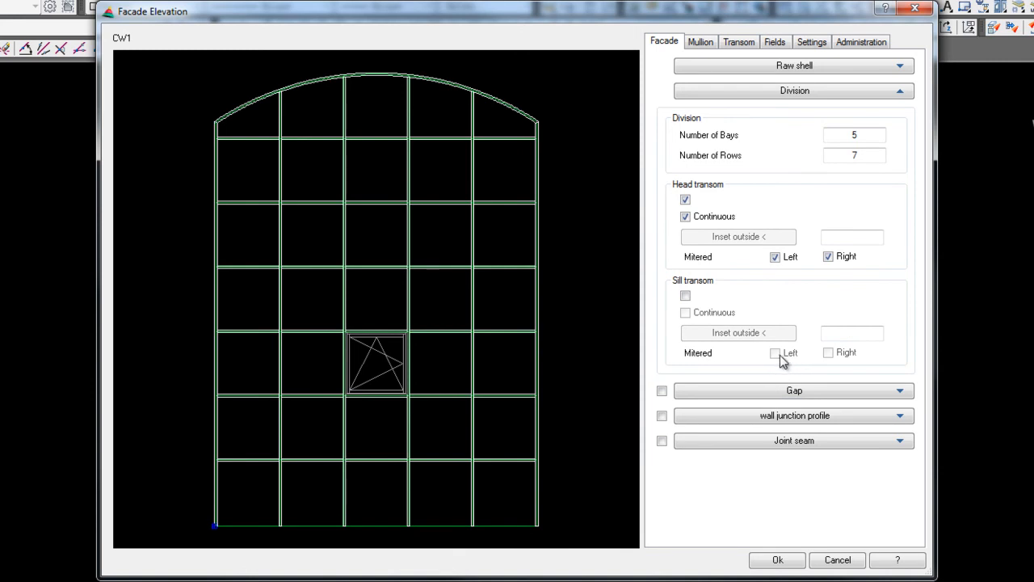
click(687, 296)
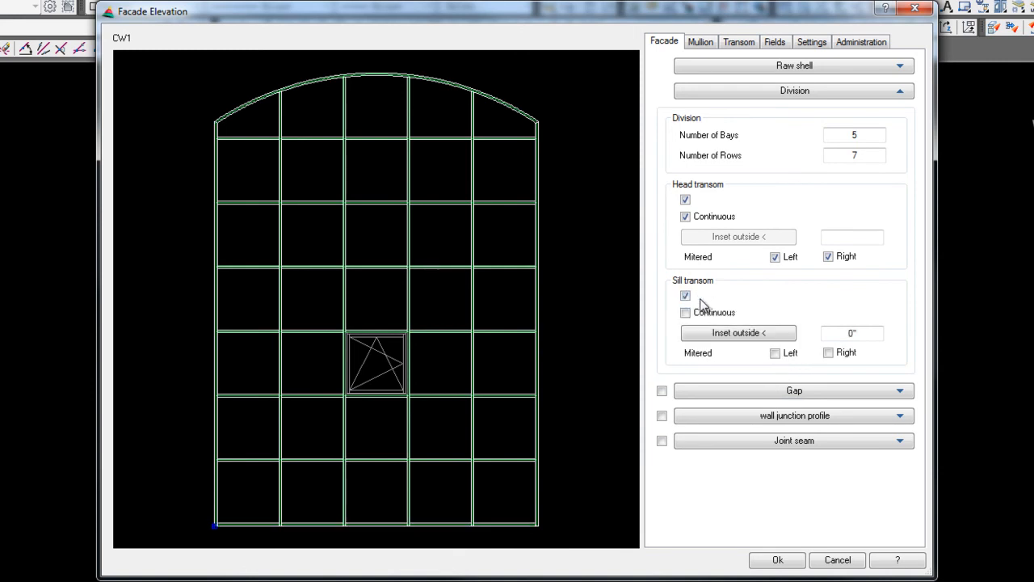
click(777, 354)
click(829, 355)
click(829, 354)
click(776, 354)
Add an equal gap of 3/4 inch on all sides of the facade
click(788, 390)
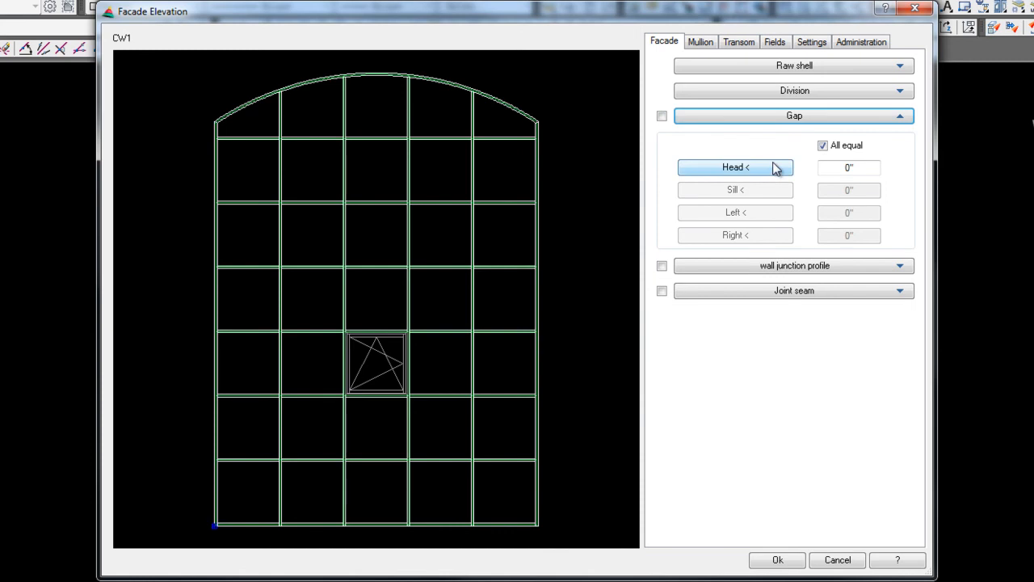
click(840, 167)
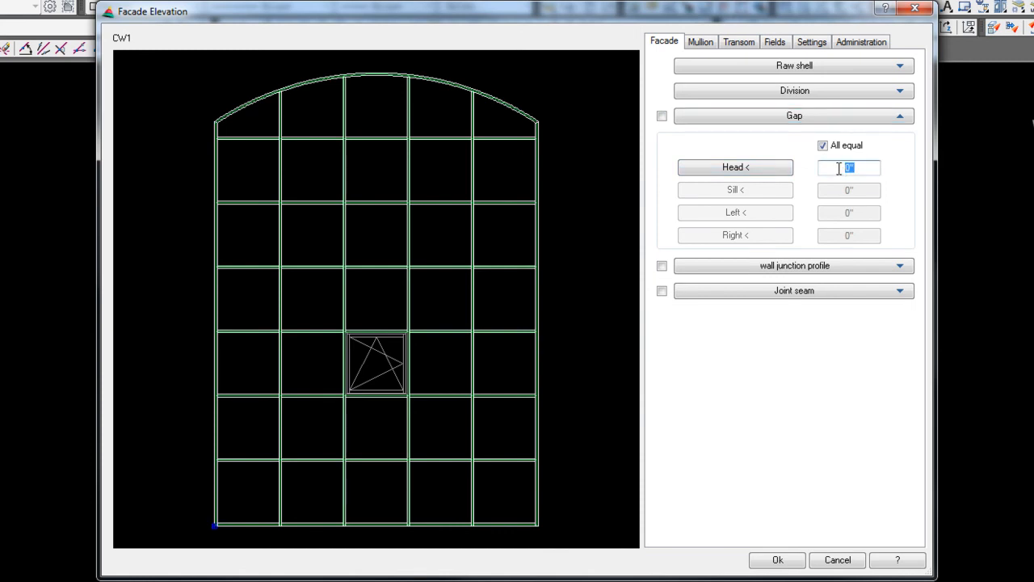
text(.75)
key(Tab)
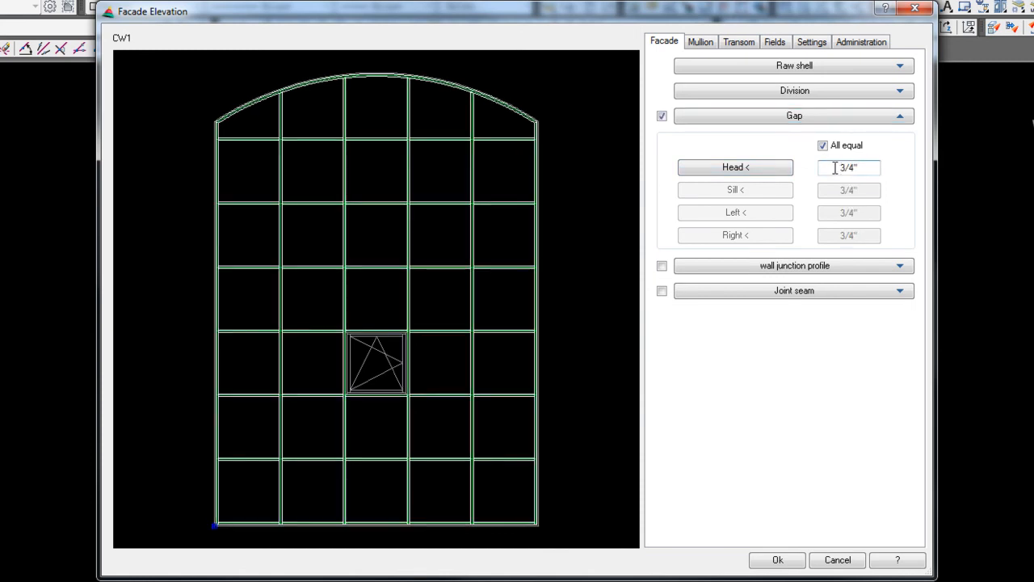
Allow different gaps per side and set the sill gap to 1/2 inch
click(832, 154)
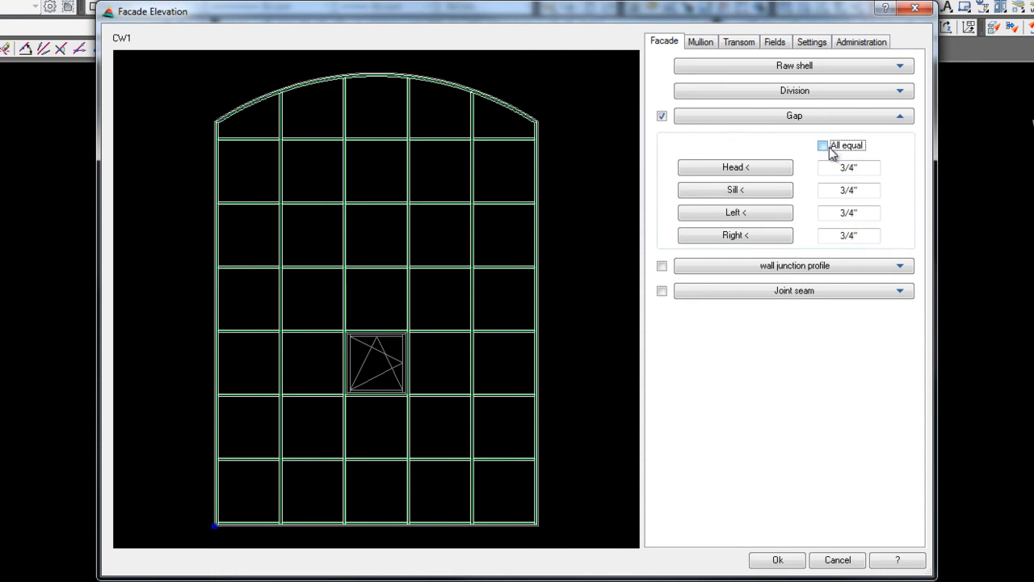
drag(871, 191, 821, 190)
text(.5)
key(Tab)
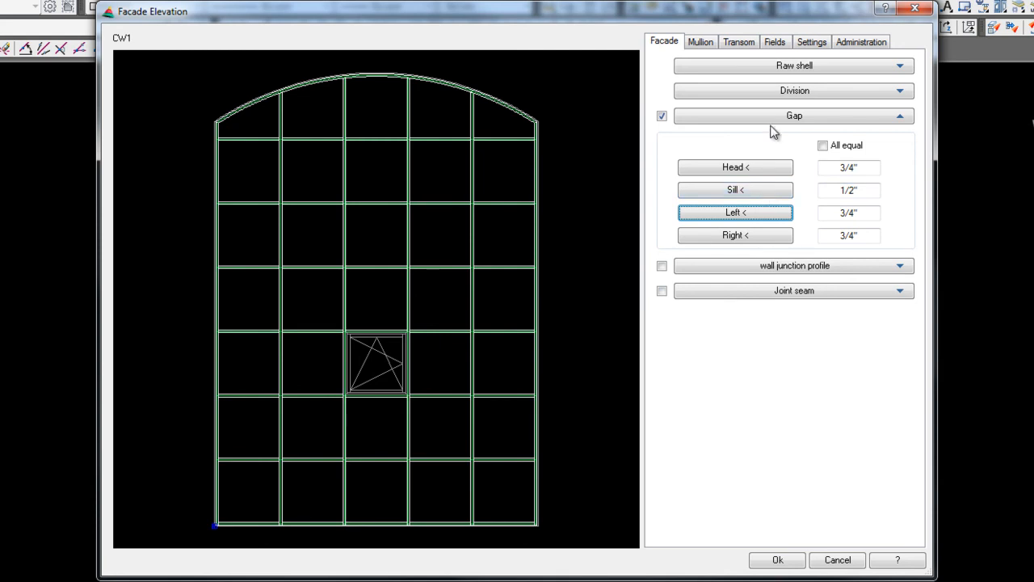
Turn on the raw shell display in the facade's form settings
click(816, 44)
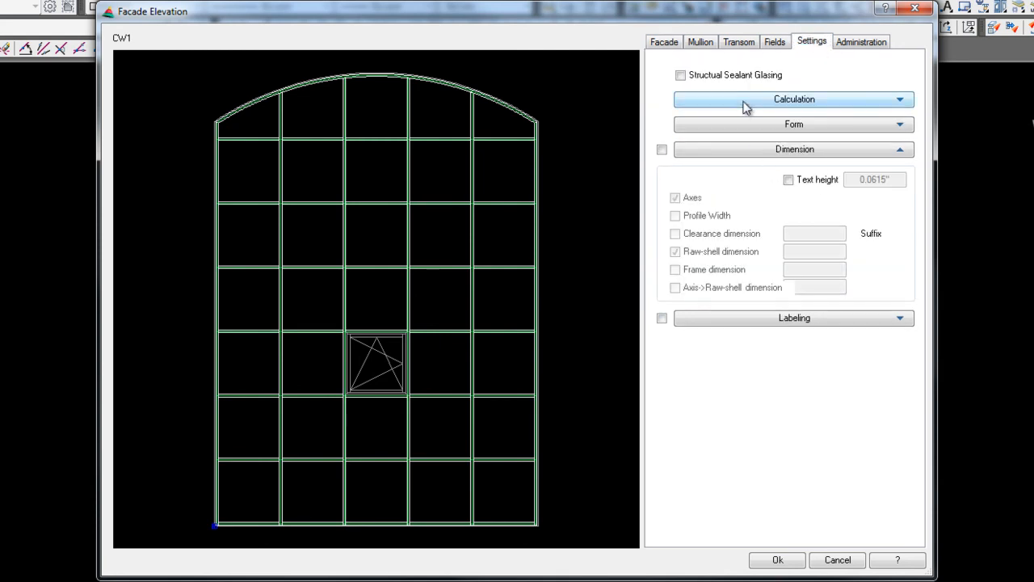
click(750, 128)
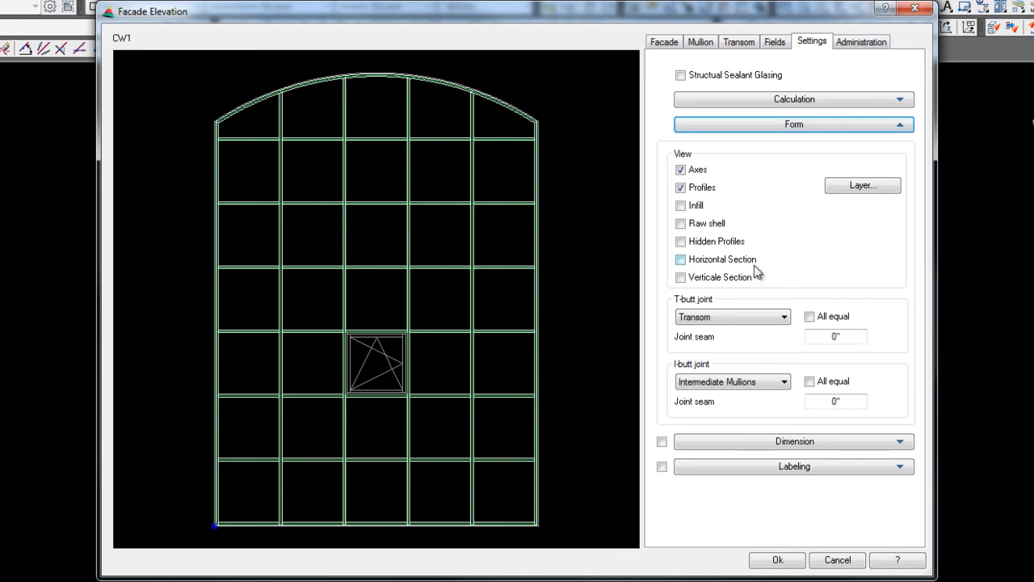
click(681, 224)
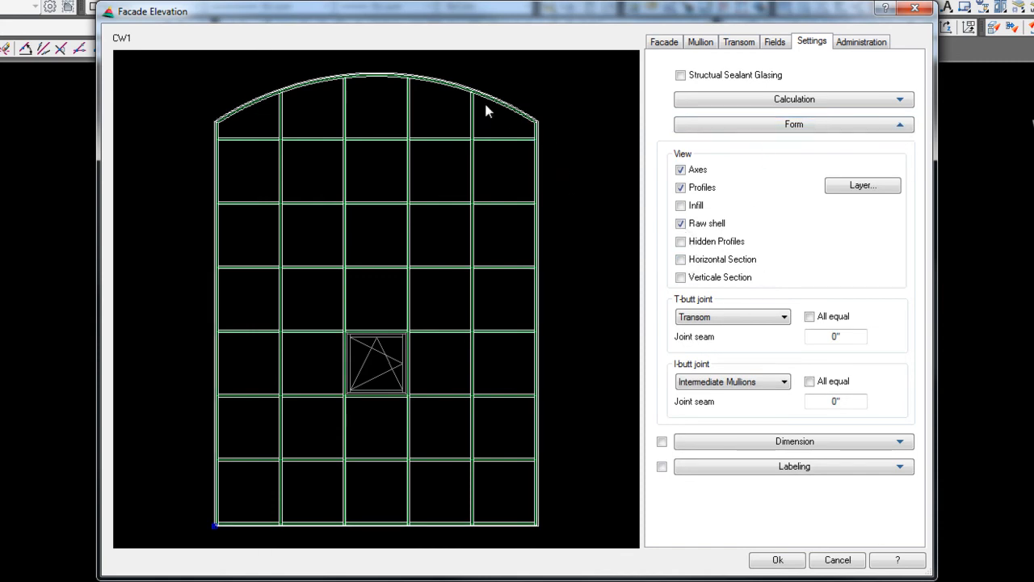
Add a wall junction profile at the top of the facade and set its depth to 6 inches
click(678, 49)
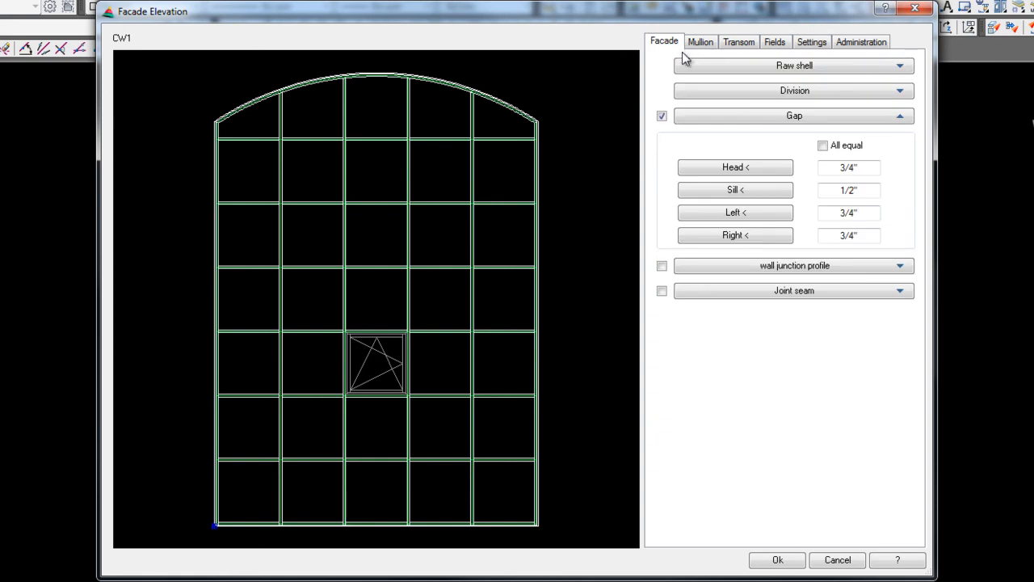
click(803, 271)
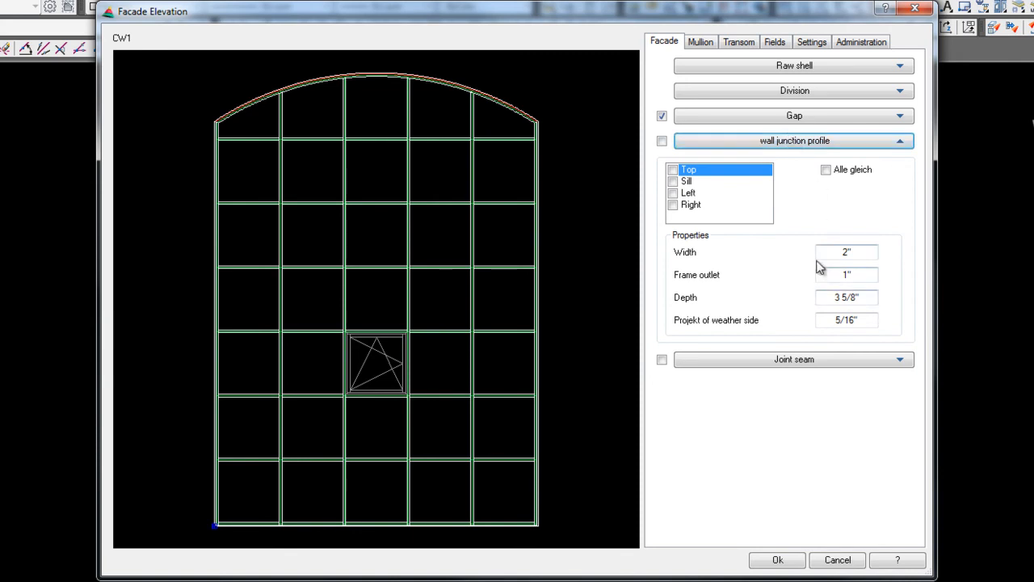
click(675, 171)
click(672, 169)
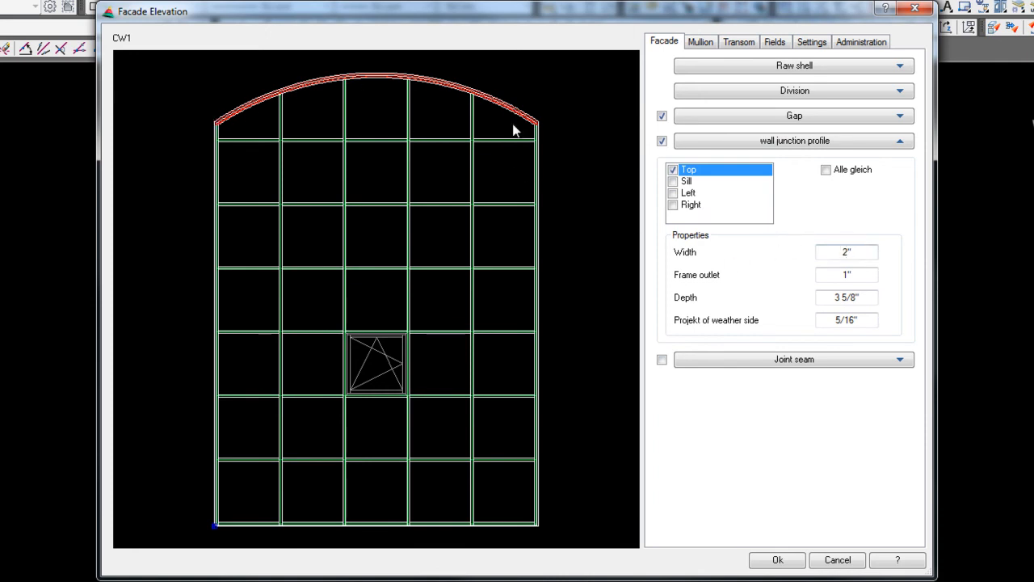
click(847, 273)
drag(864, 297, 812, 302)
text(6)
key(Tab)
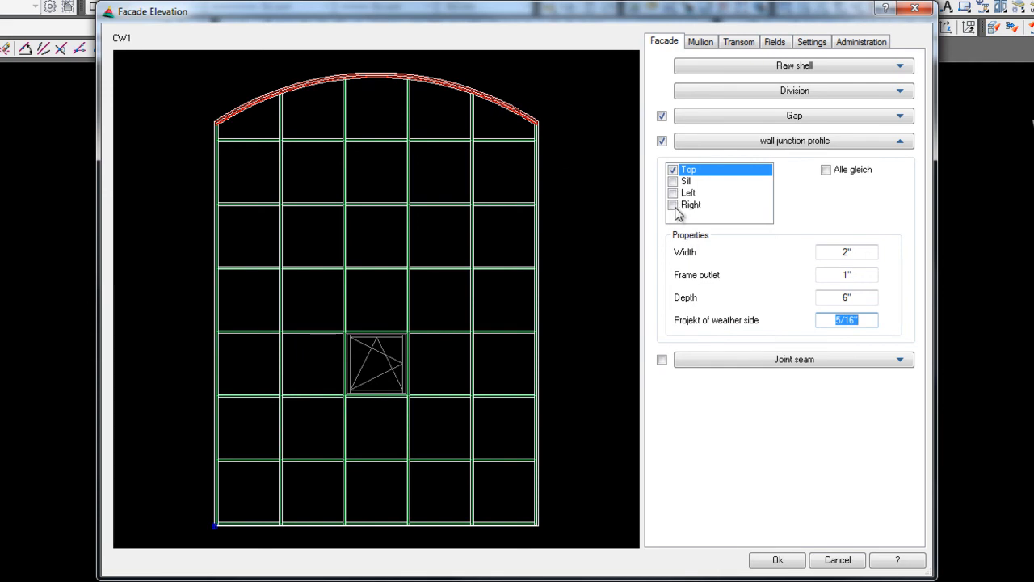
Add a wall junction profile at the sill of the facade
click(681, 183)
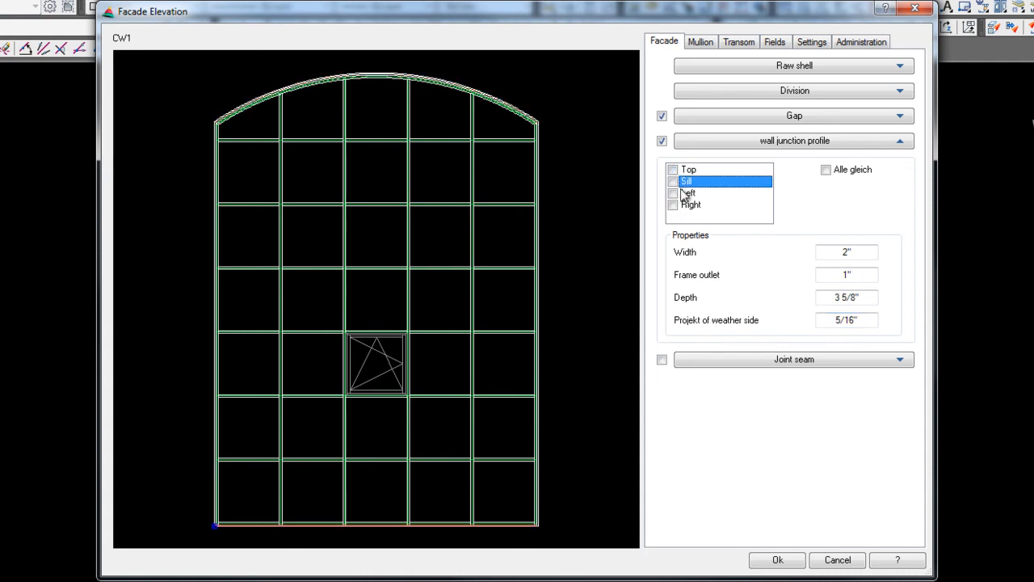
click(674, 182)
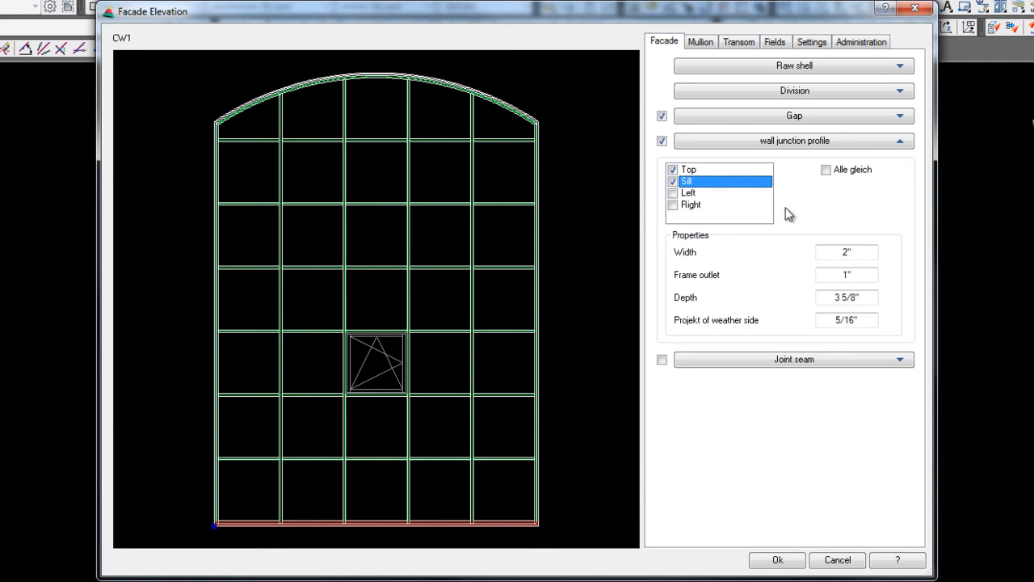
Make the settings of all wall junction profiles equal
click(828, 173)
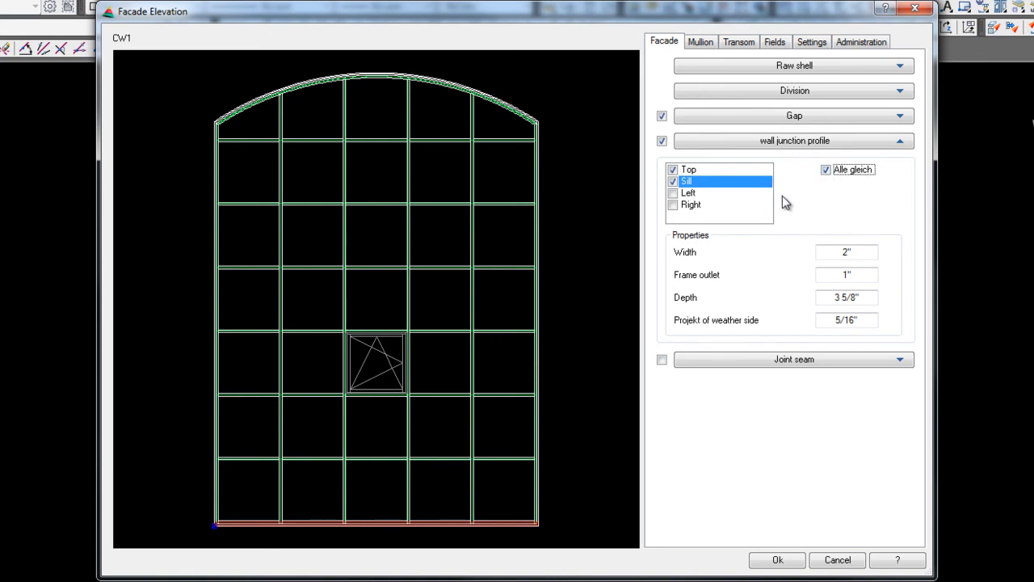
click(822, 370)
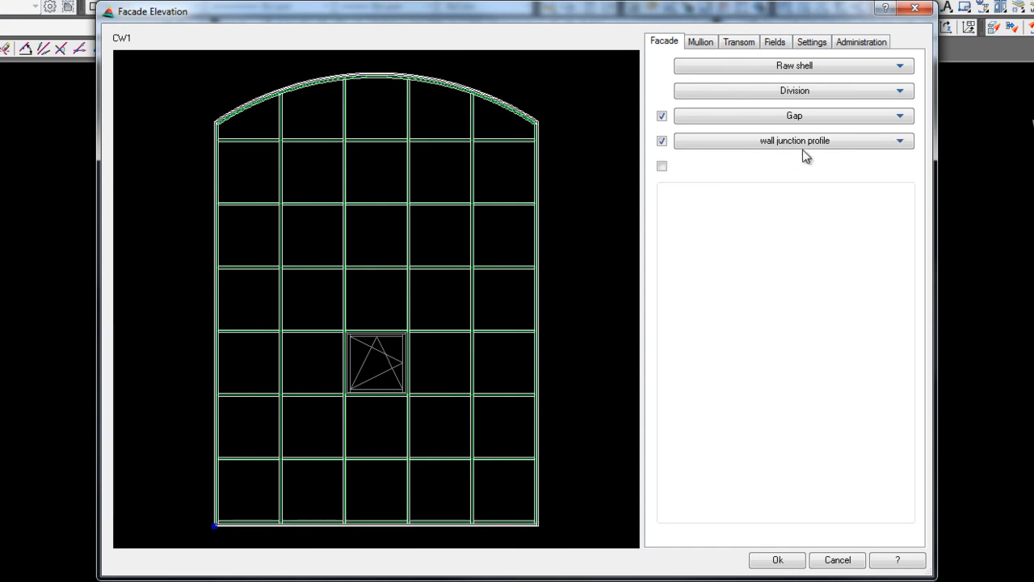
Activate the joint seam with a horizontal seam at a height of 24 feet and deactivate the wall junction profile
click(784, 168)
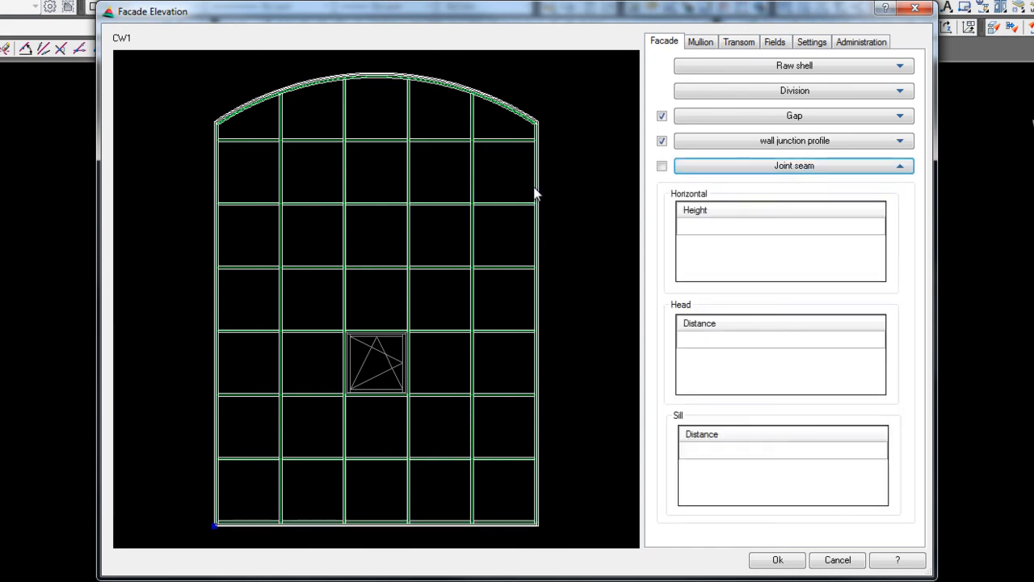
click(707, 227)
text(24)
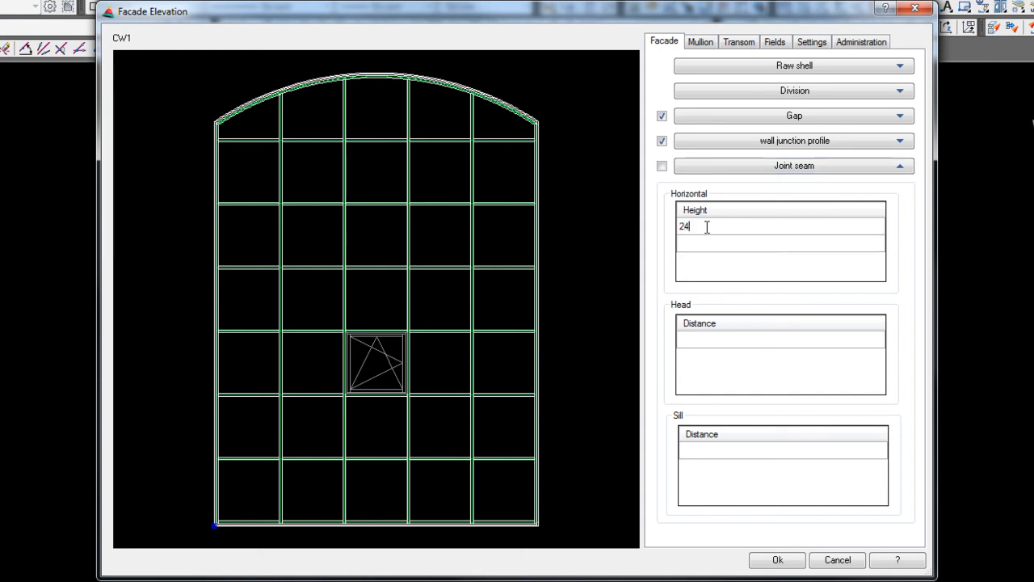
click(721, 246)
click(700, 243)
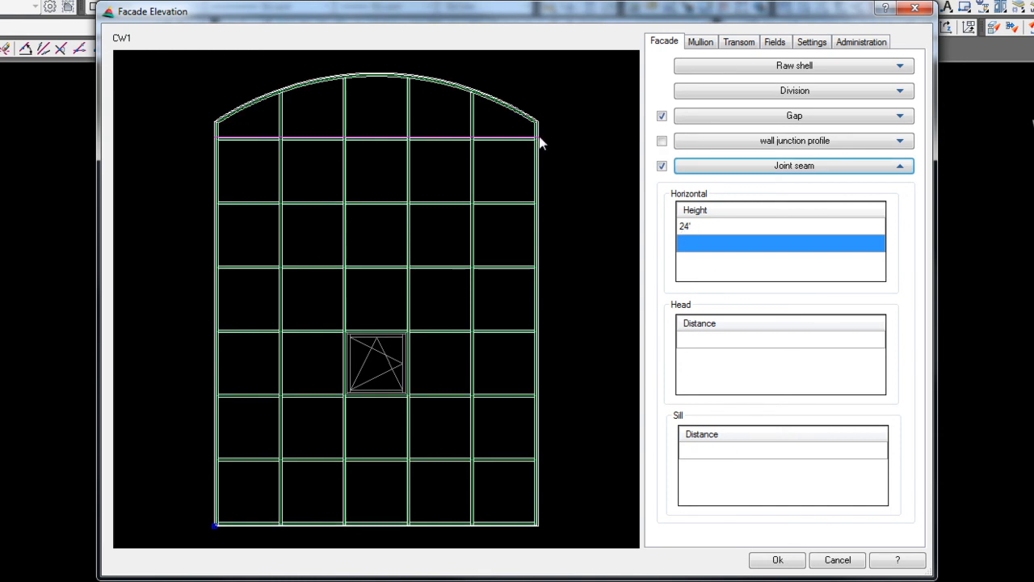
Set the T-butt joint seam of the transoms to 1/2 inch in the facade's form settings
click(811, 42)
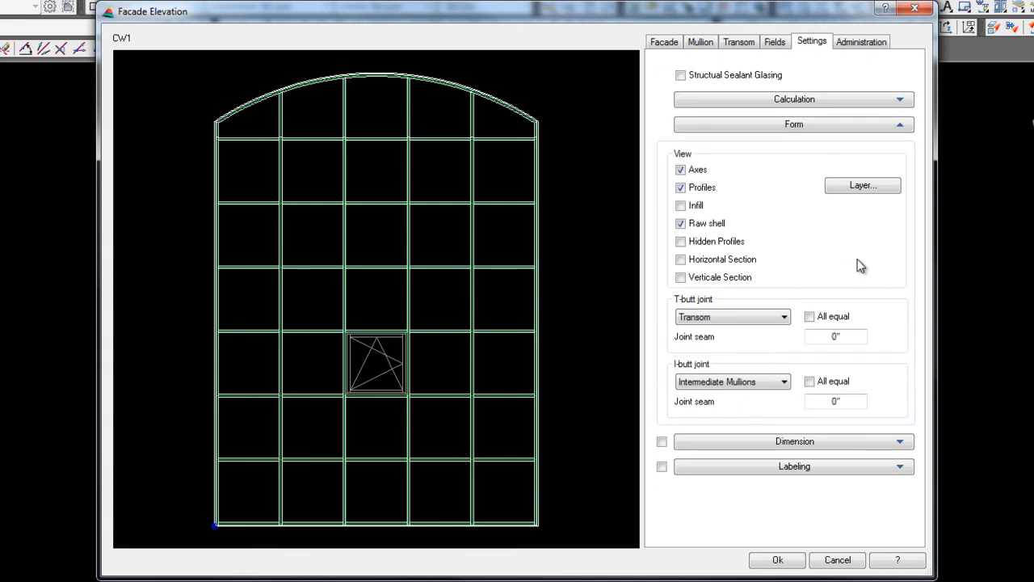
click(793, 103)
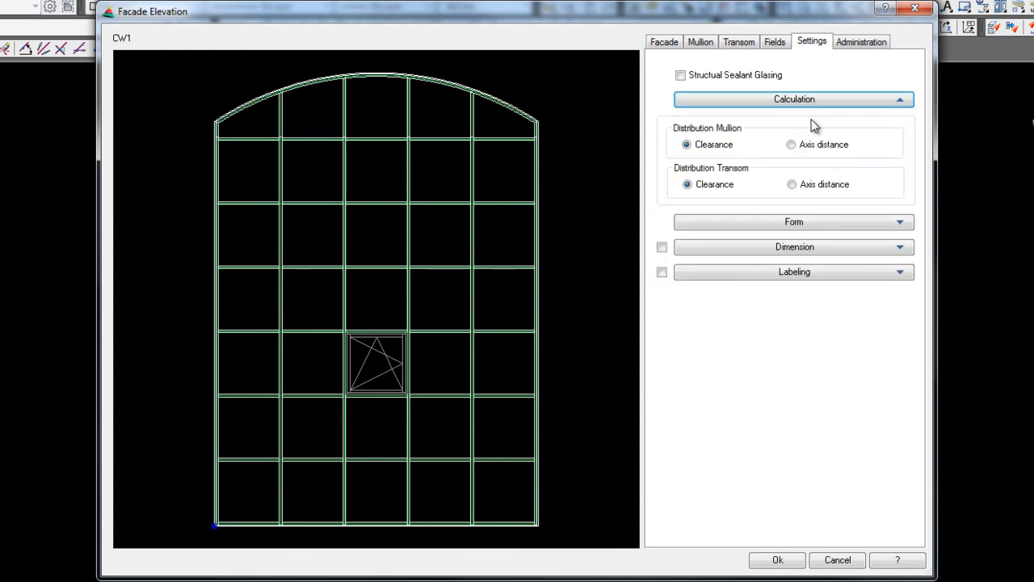
click(773, 222)
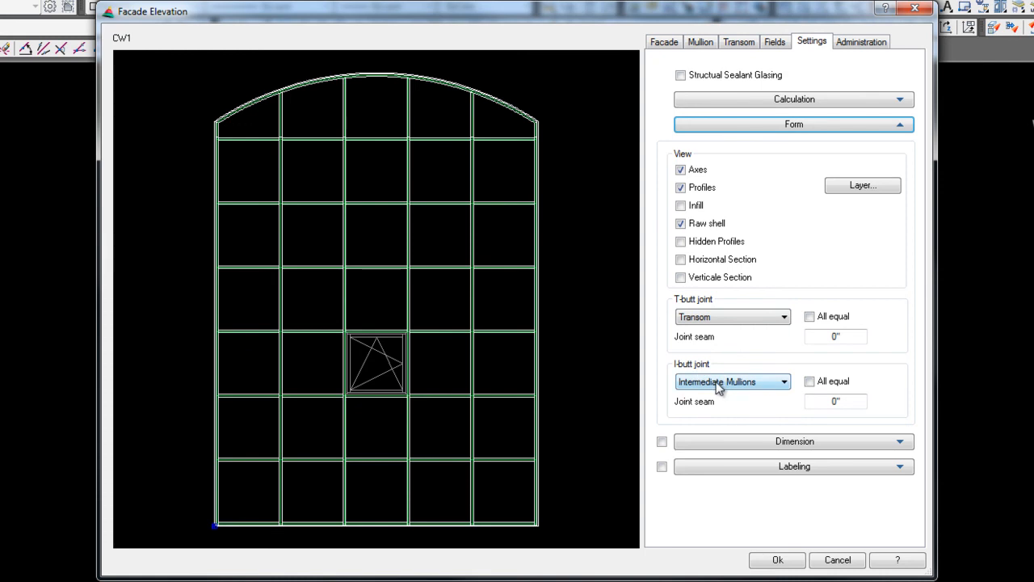
click(778, 384)
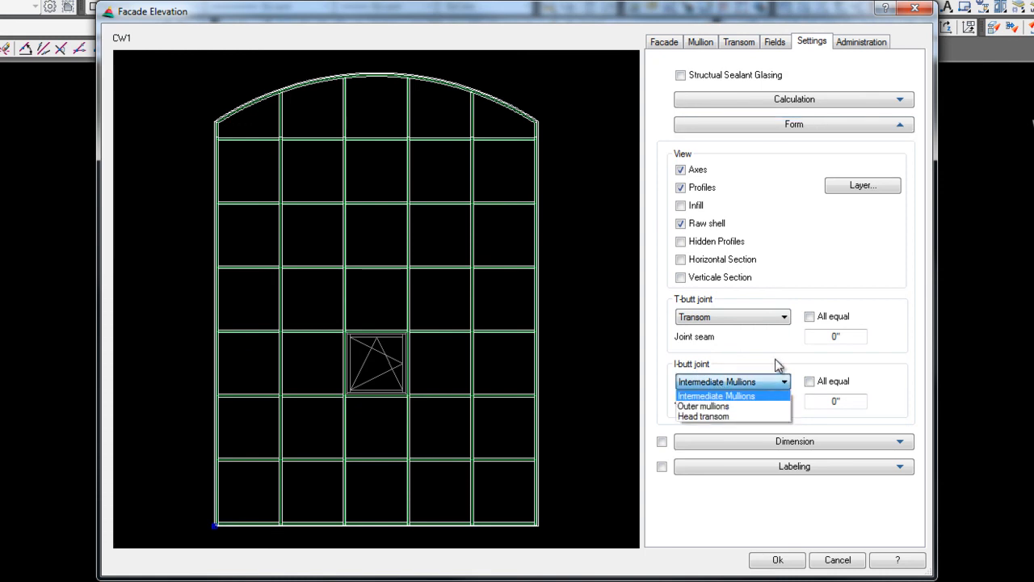
click(774, 358)
click(782, 321)
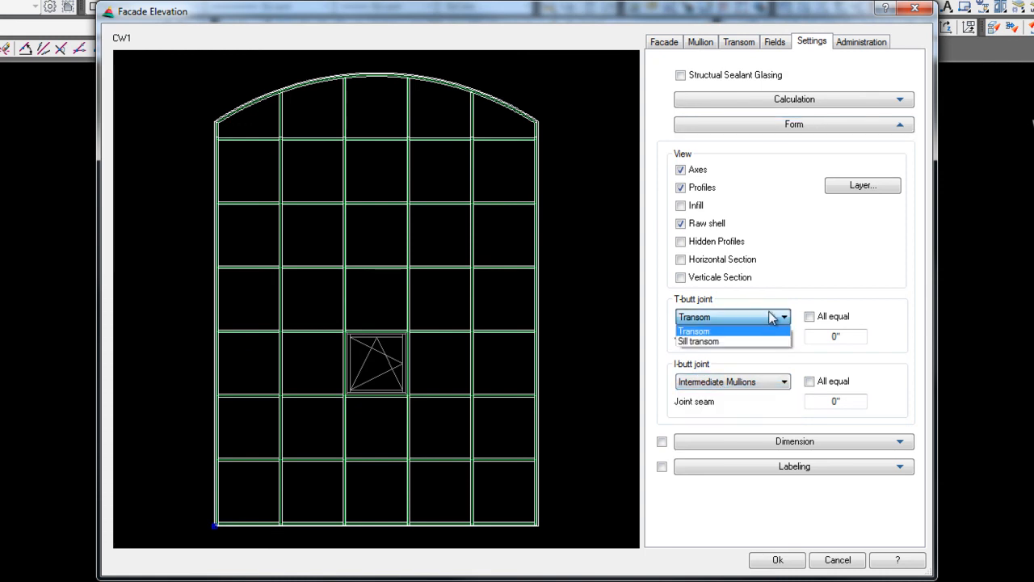
click(774, 319)
click(826, 336)
double_click(826, 335)
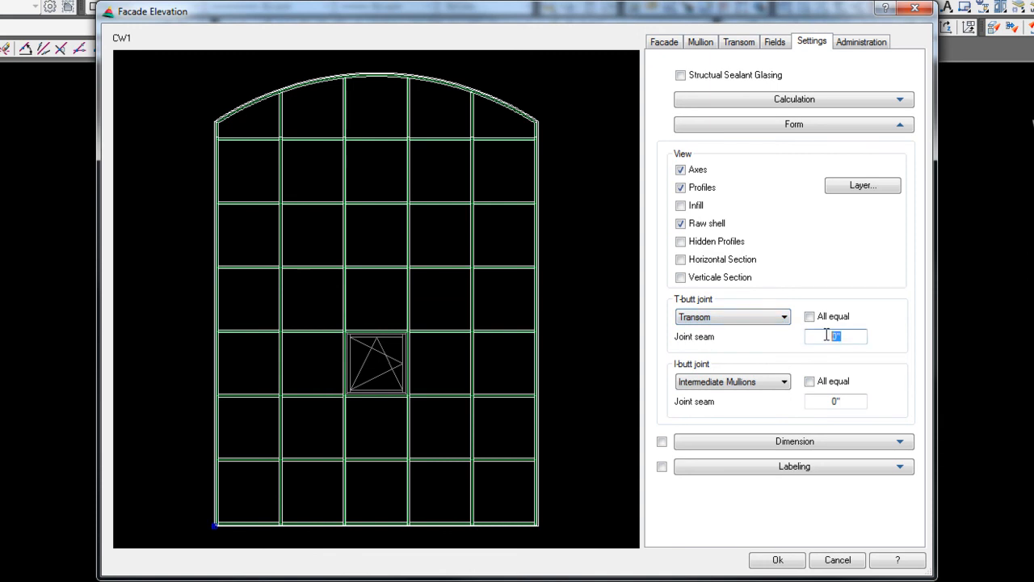
text(1/2)
key(Tab)
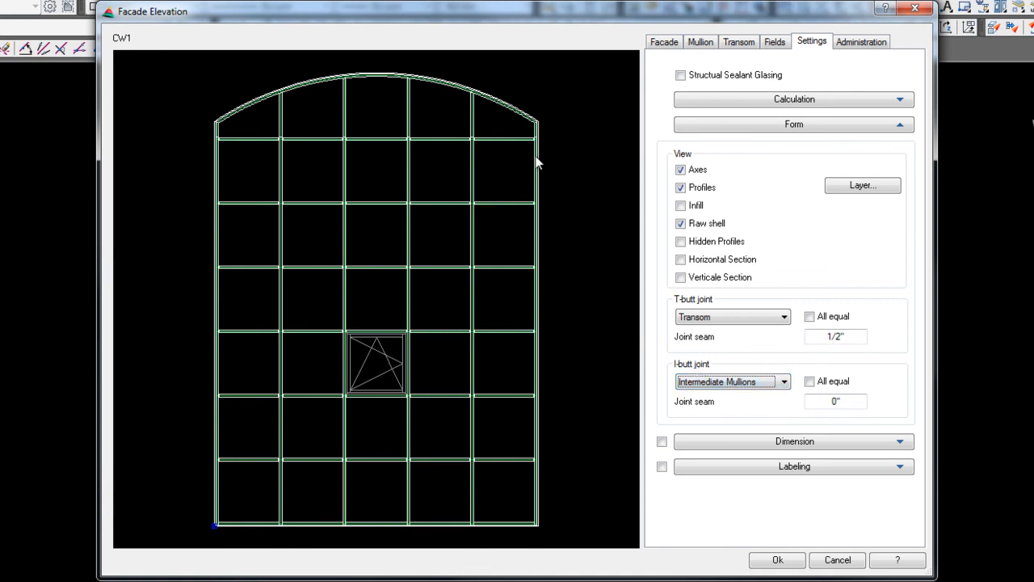
Set the transoms' T-butt joint seam to 0 and the intermediate mullions' I-butt joint seam to 1/2 inch
drag(859, 336, 816, 336)
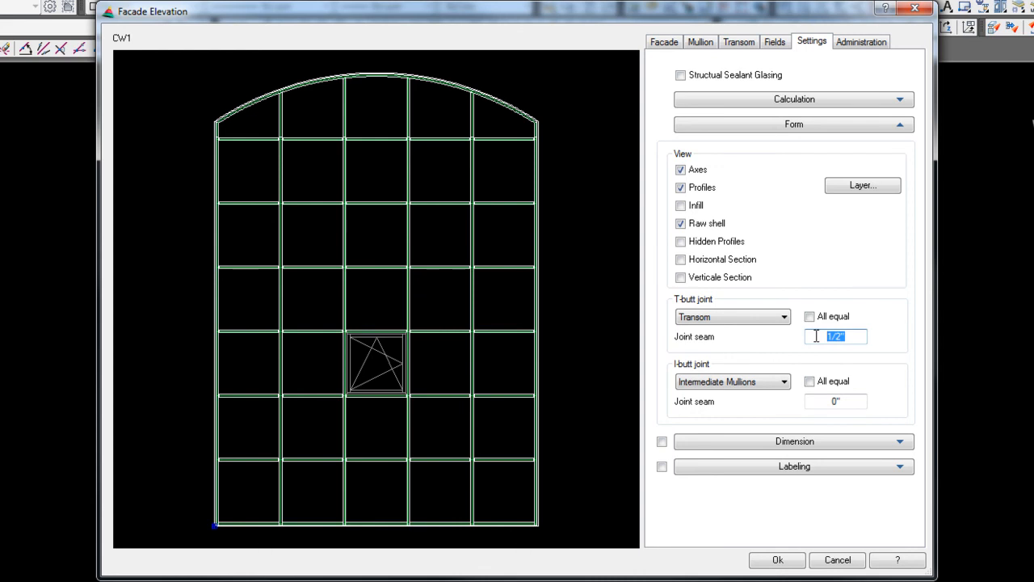
text(0)
key(Tab)
drag(844, 401, 818, 401)
text(.5)
key(Tab)
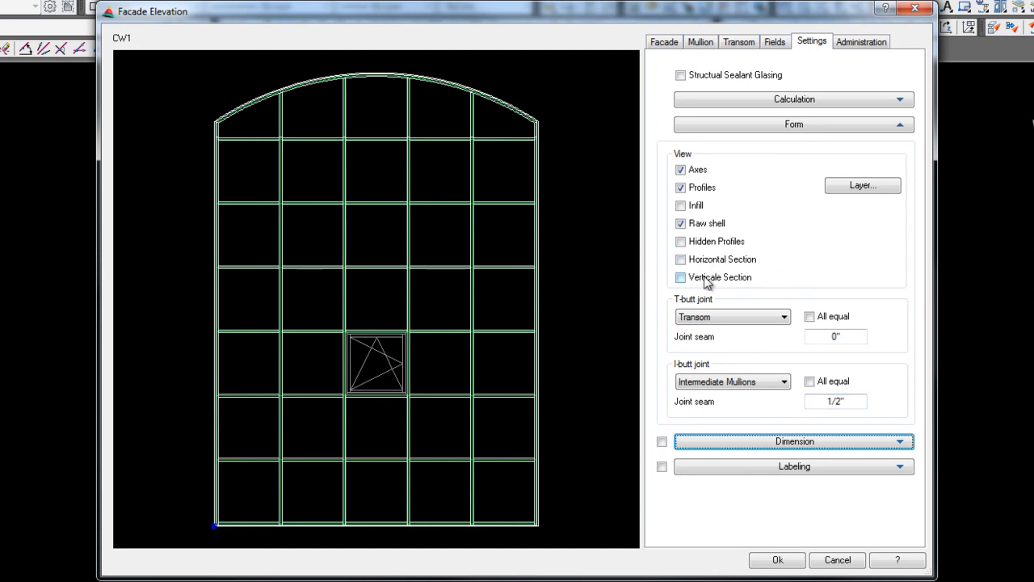
Turn the facade's horizontal and vertical section views on and back off
click(681, 259)
click(680, 277)
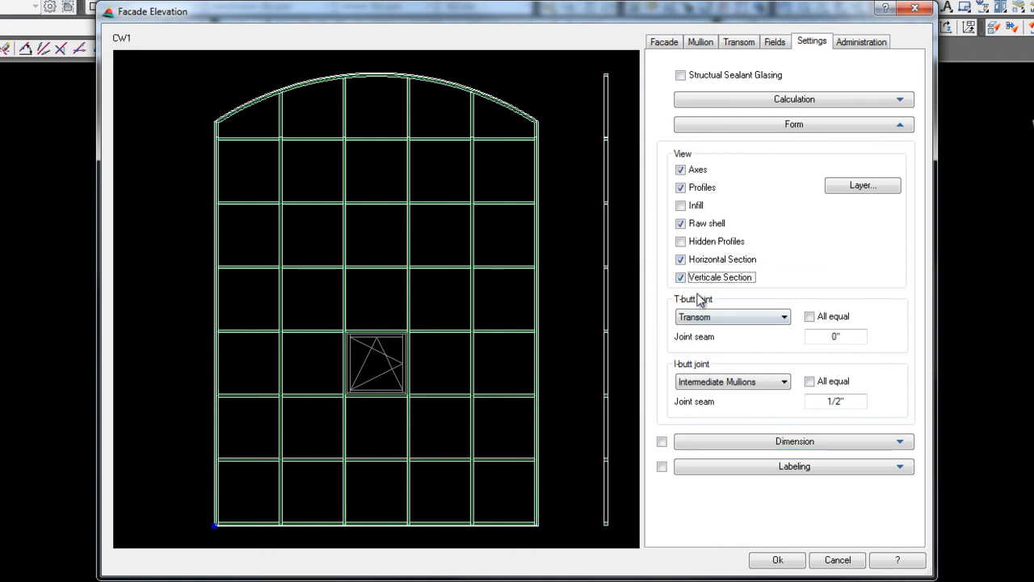
click(683, 278)
click(685, 260)
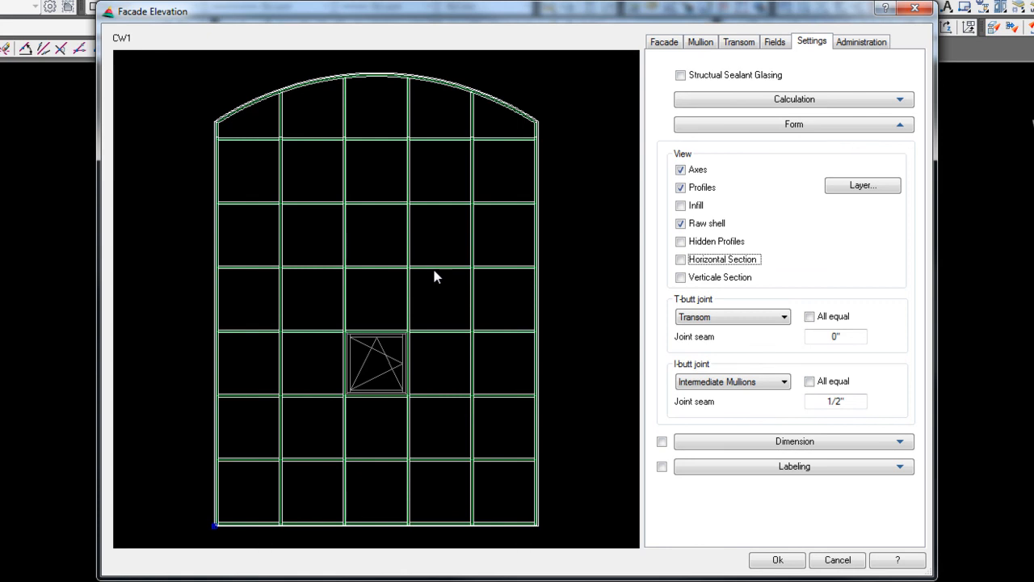
Examine the properties of the outer and intermediate mullions separately, and restore equal properties for all mullions
click(702, 44)
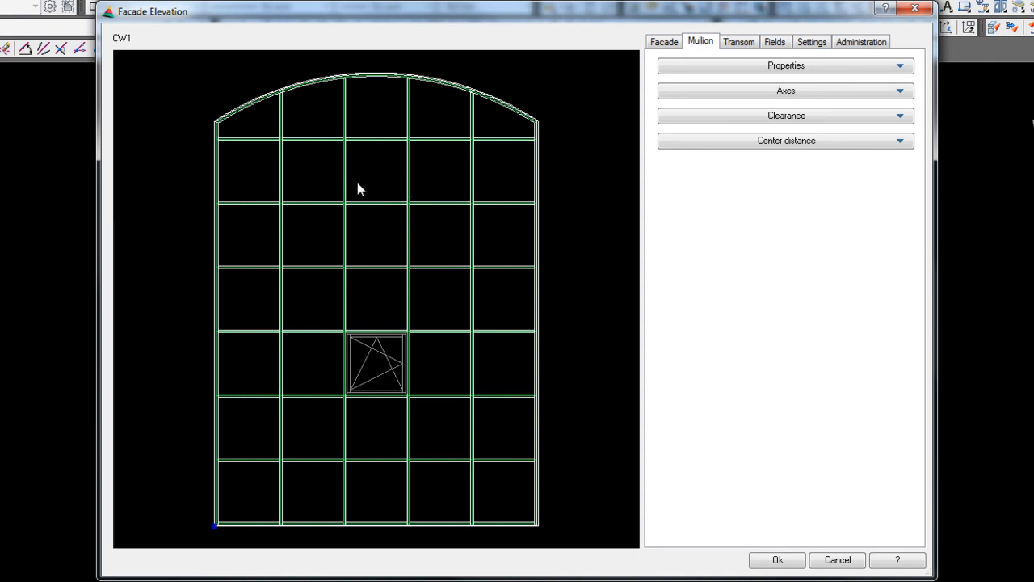
click(898, 68)
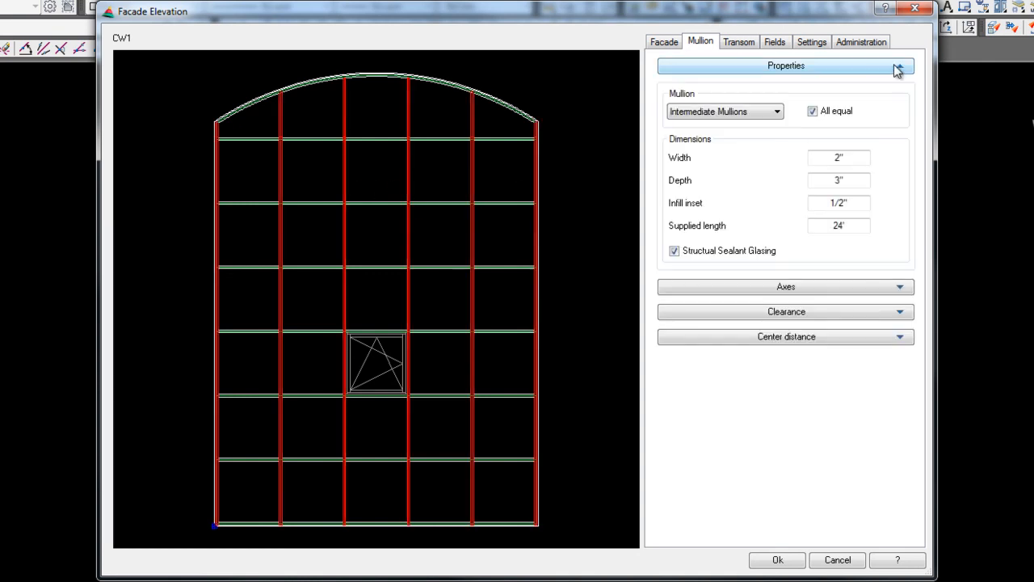
click(776, 115)
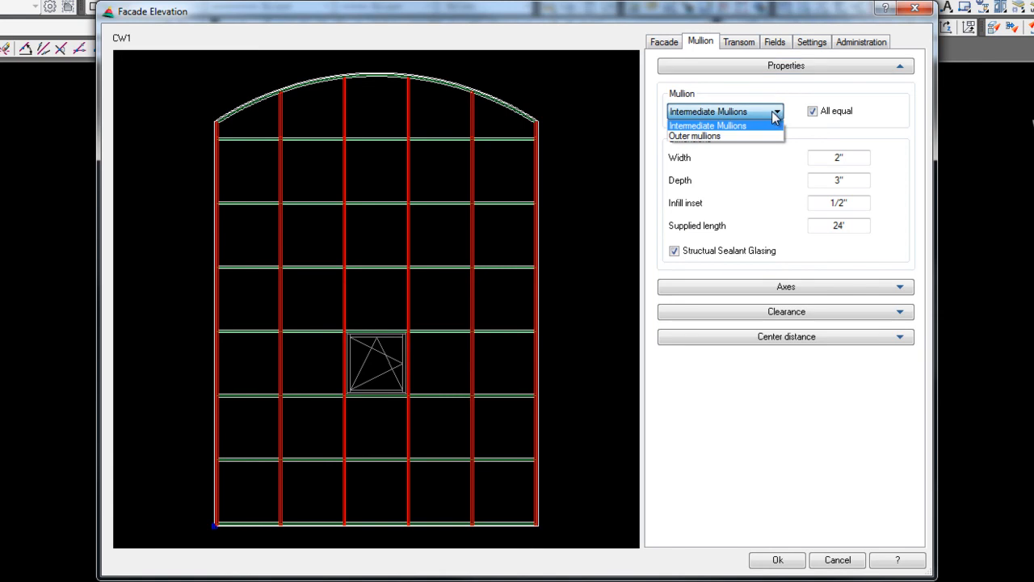
click(750, 136)
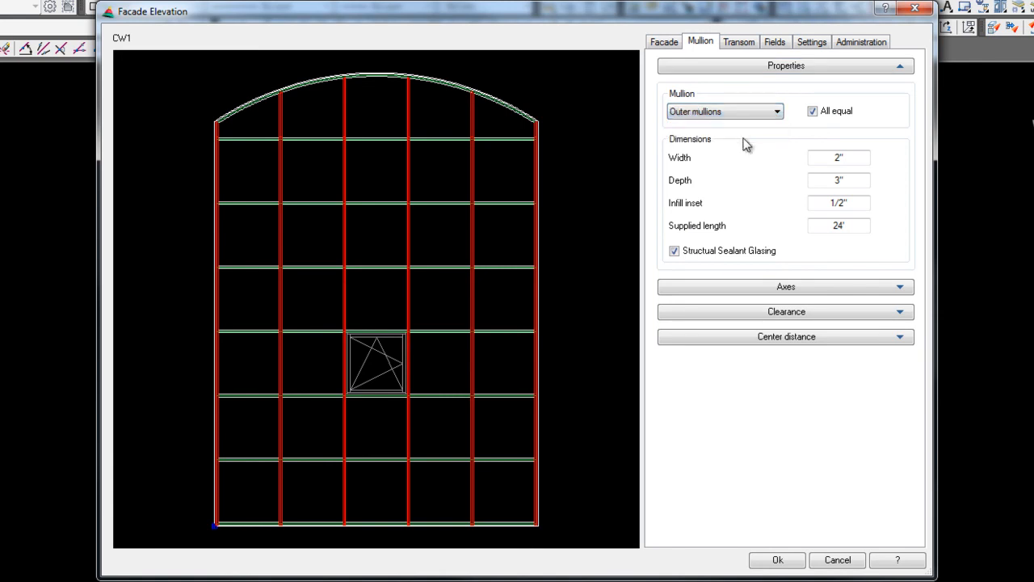
click(813, 111)
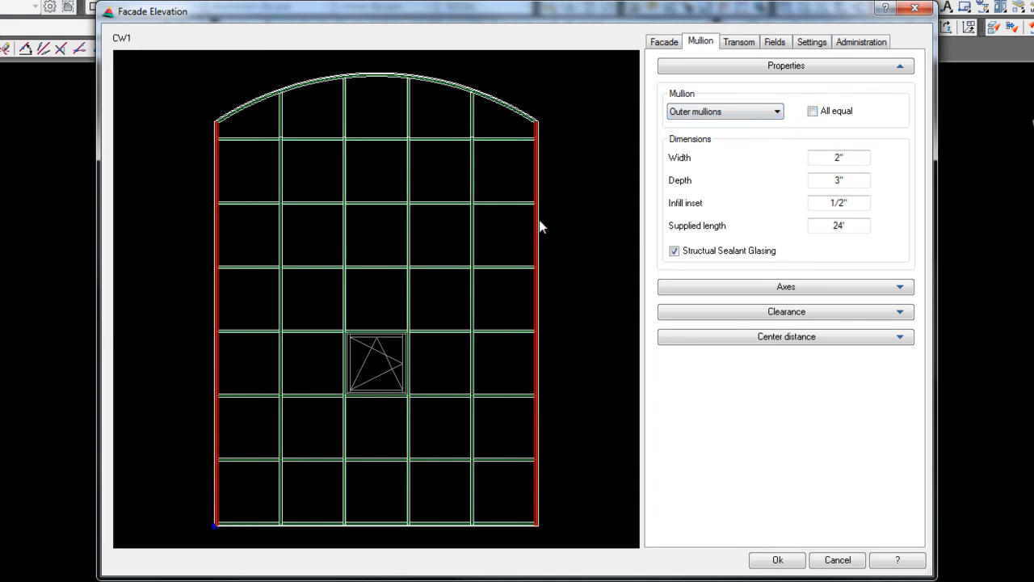
click(774, 113)
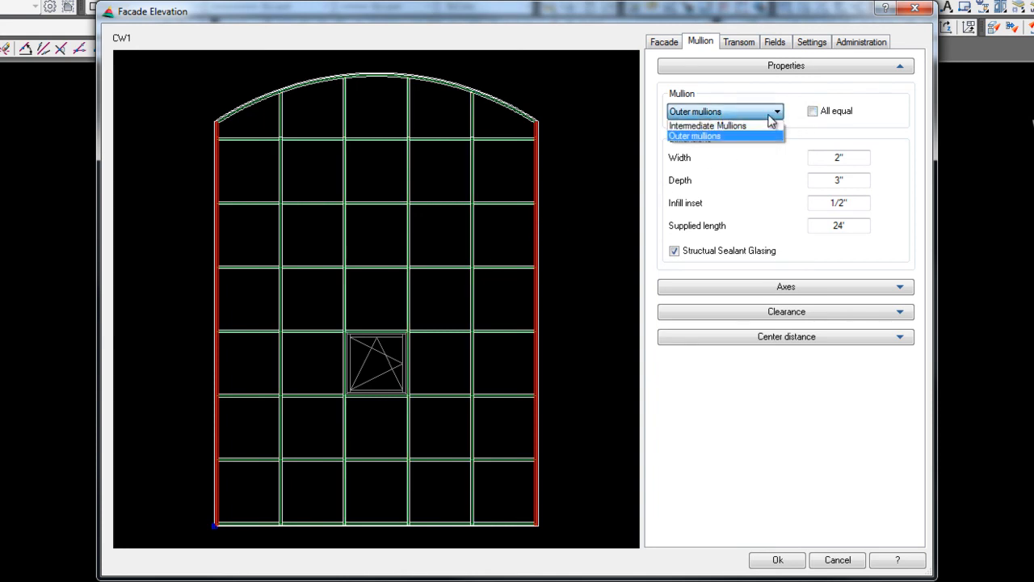
click(727, 122)
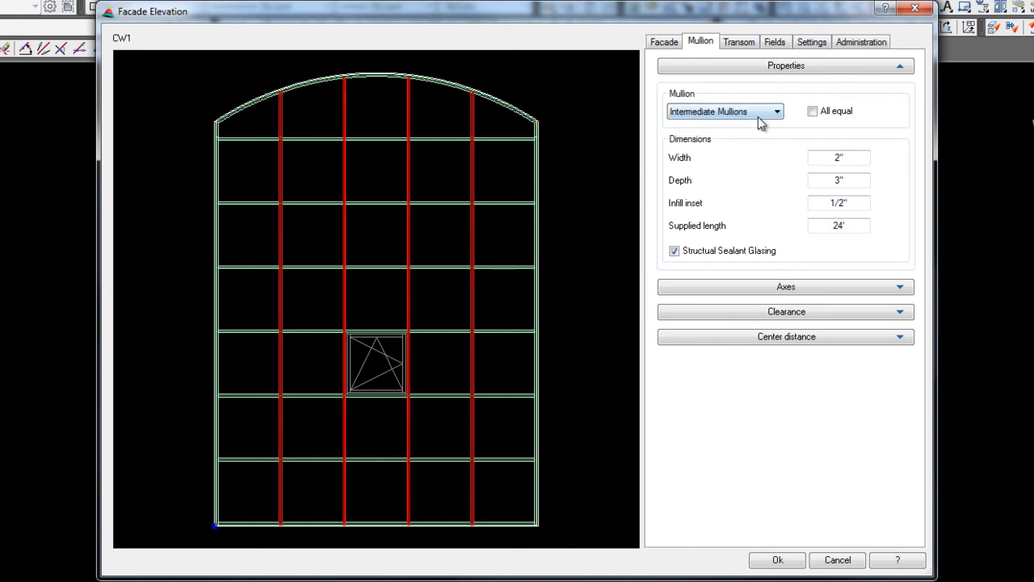
click(813, 112)
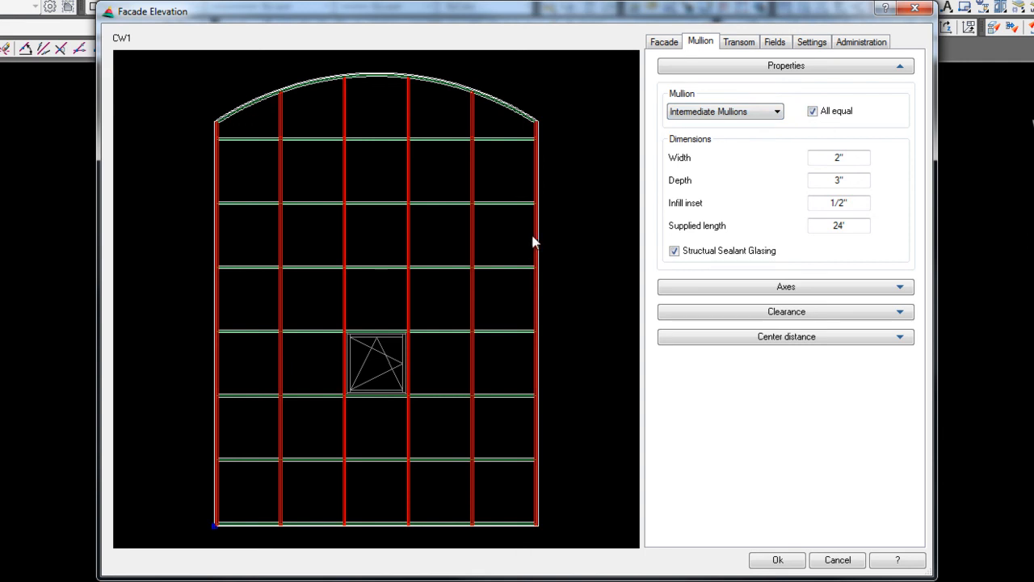
Set all mullions to a width of 2 1/2 inches and a depth of 6 inches, without structural sealant glazing
double_click(858, 158)
text(2 1/2)
key(Tab)
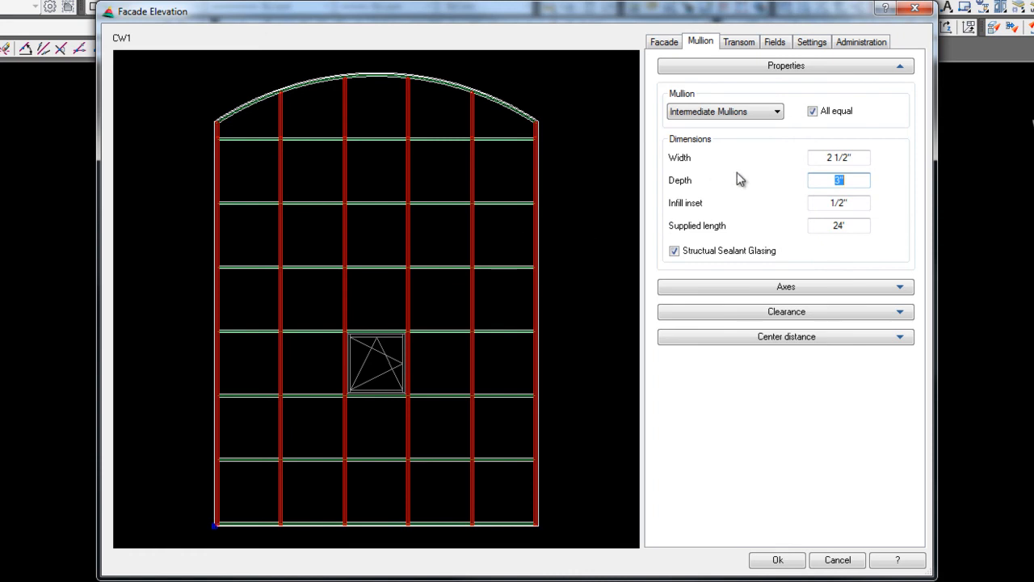
text(6)
key(Tab)
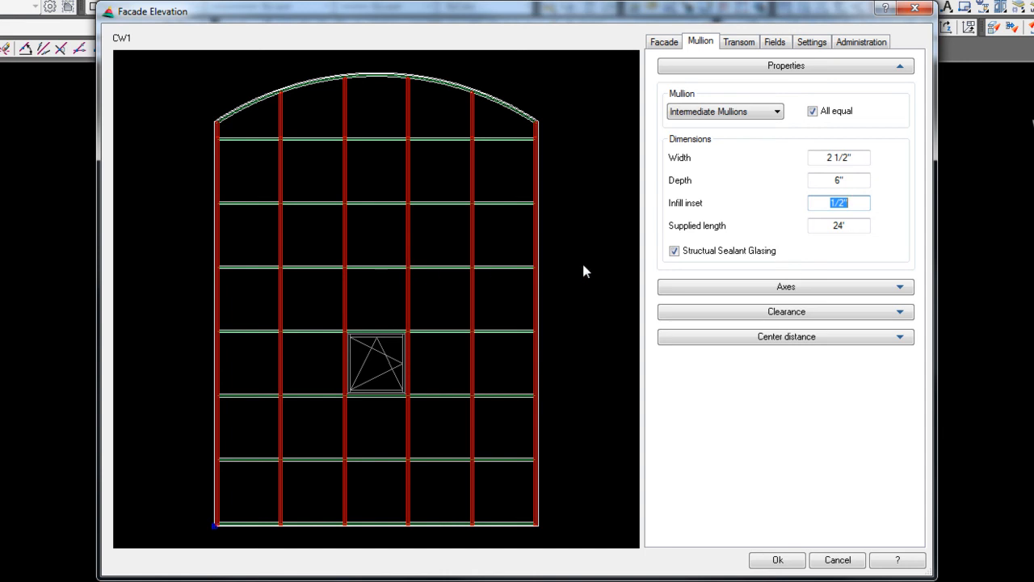
click(678, 254)
Lock the axis position of mullion 5
click(759, 291)
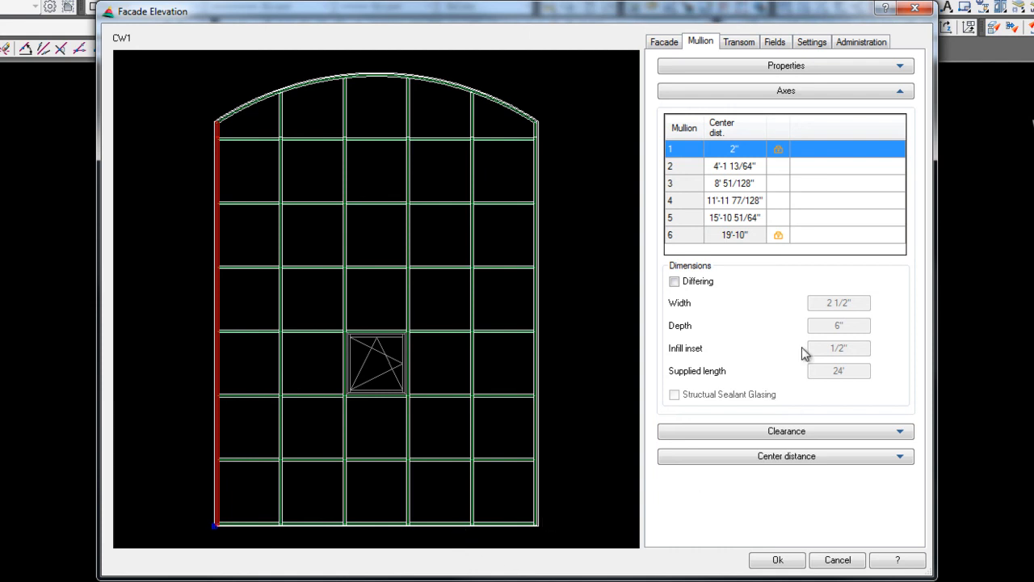
click(811, 225)
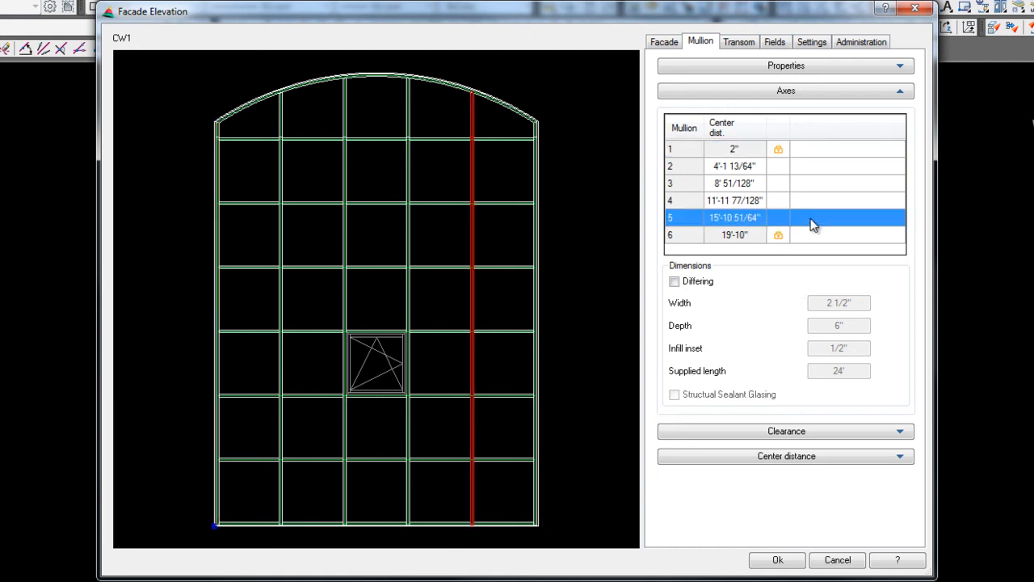
click(750, 220)
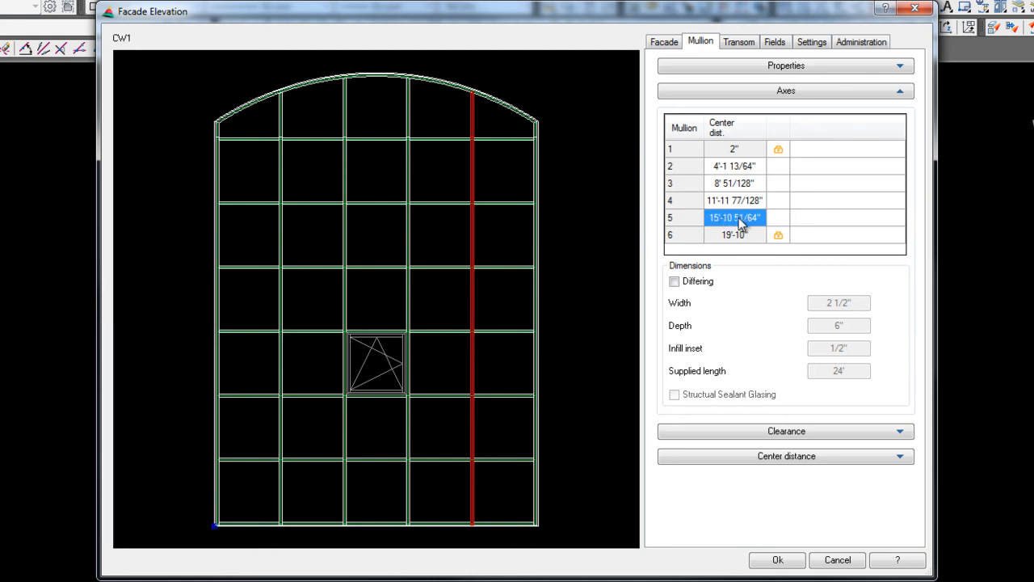
right_click(727, 217)
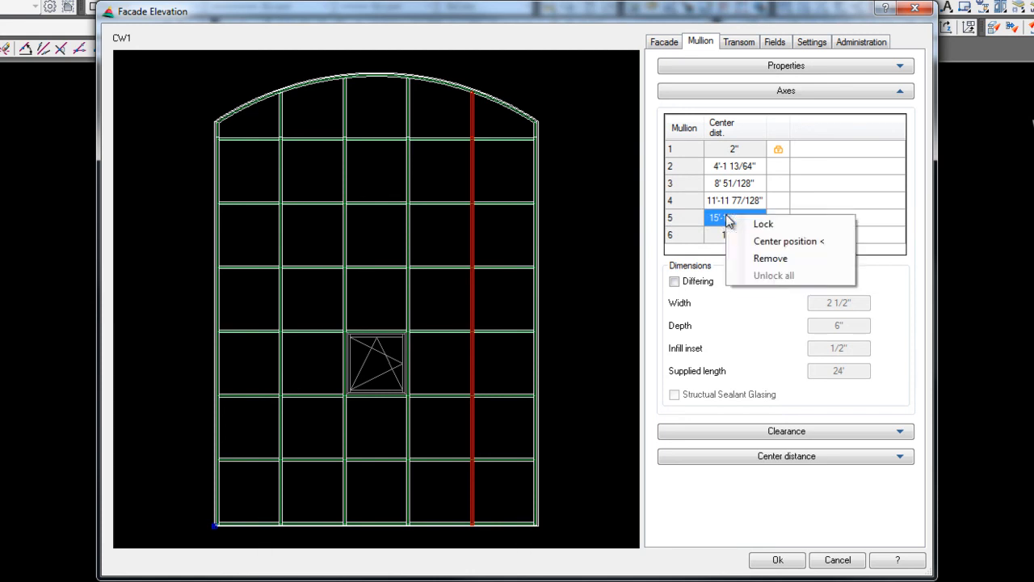
click(775, 226)
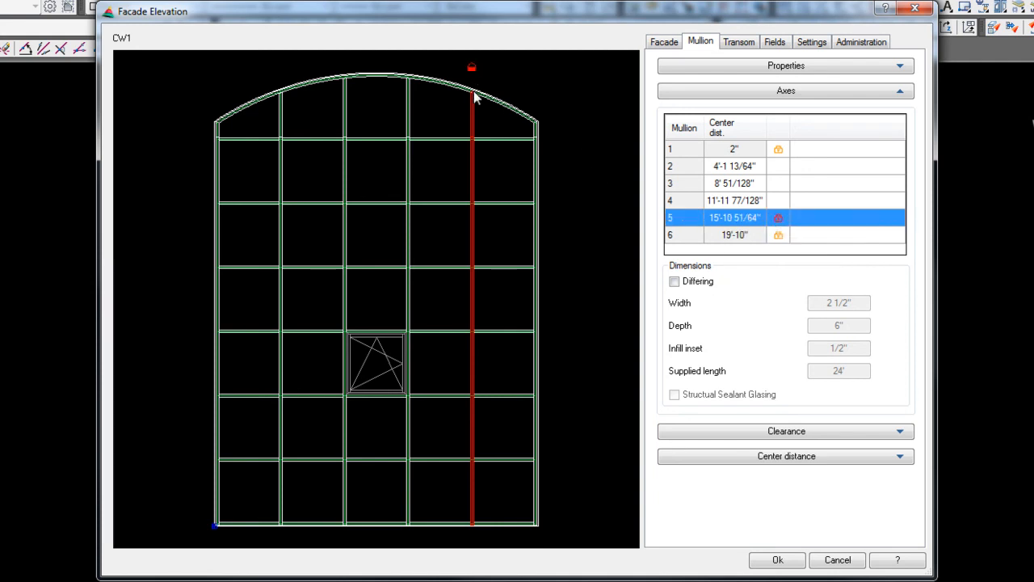
Try to lock the axis position of mullion 4
click(407, 185)
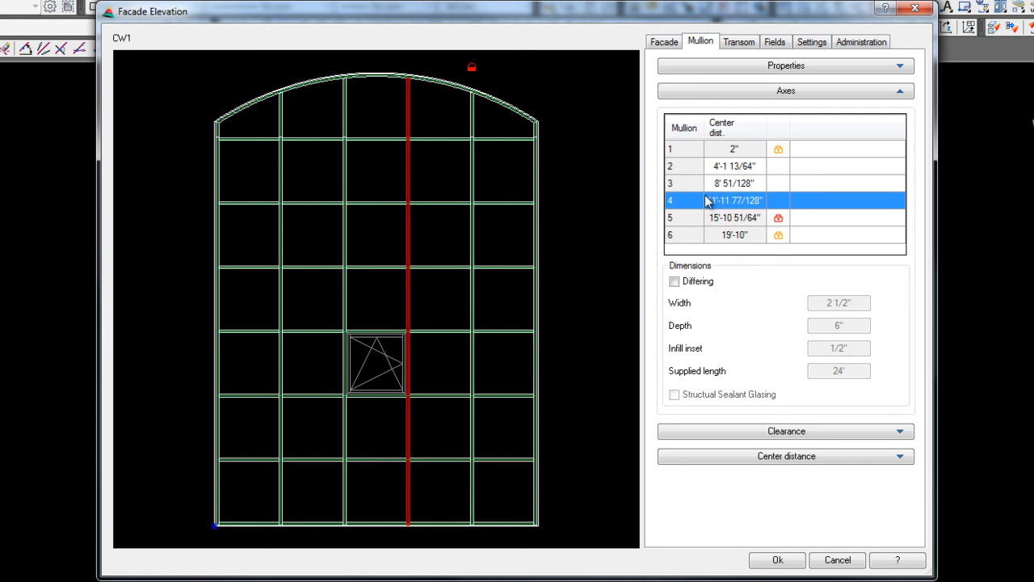
right_click(756, 204)
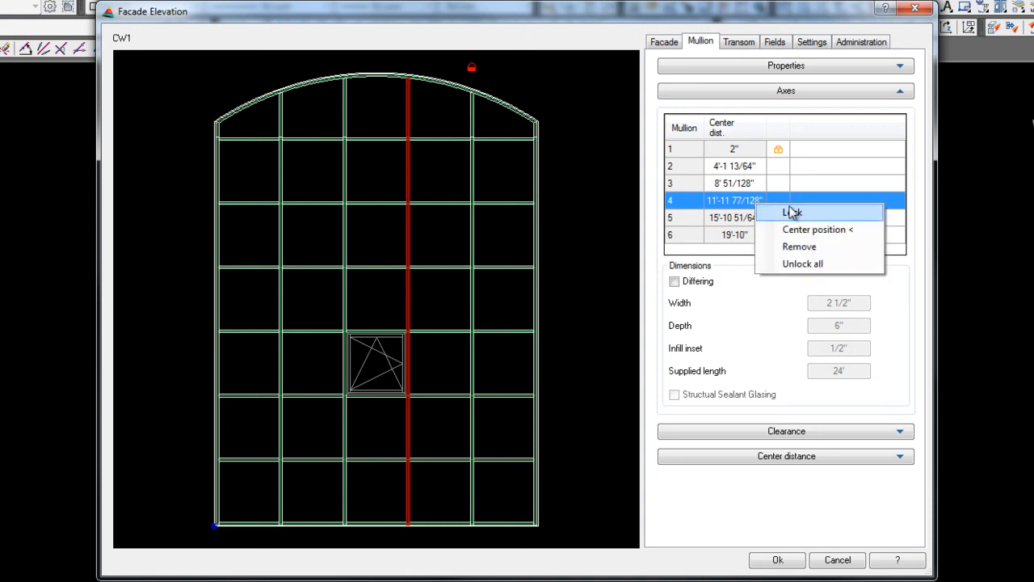
click(794, 212)
click(722, 200)
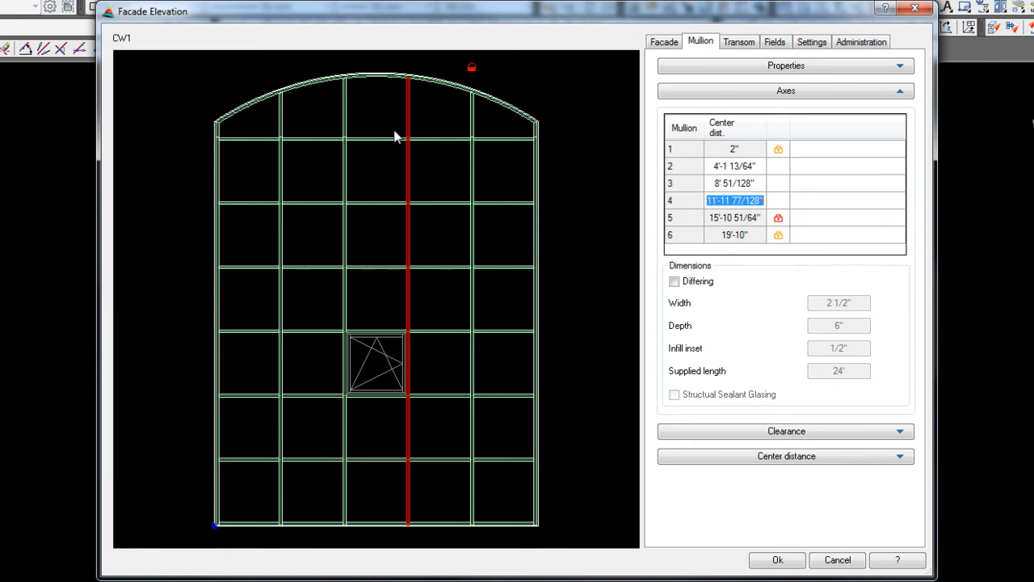
Unlock the axis of mullion 5 and allow it to have differing dimensions
click(473, 122)
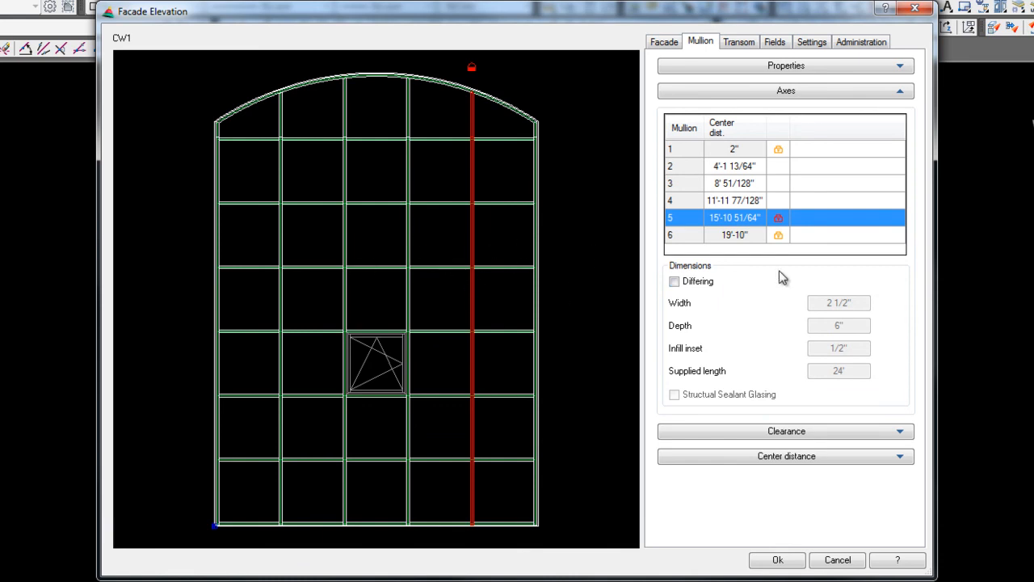
right_click(779, 216)
click(823, 225)
click(675, 282)
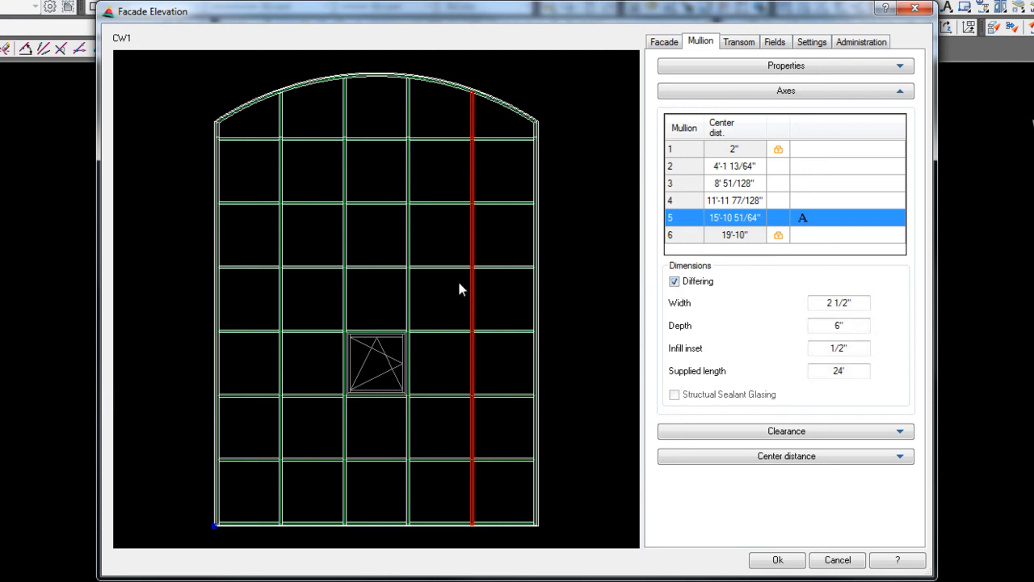
Give mullion 3 differing dimensions with a width of 6 inches
click(408, 242)
click(345, 238)
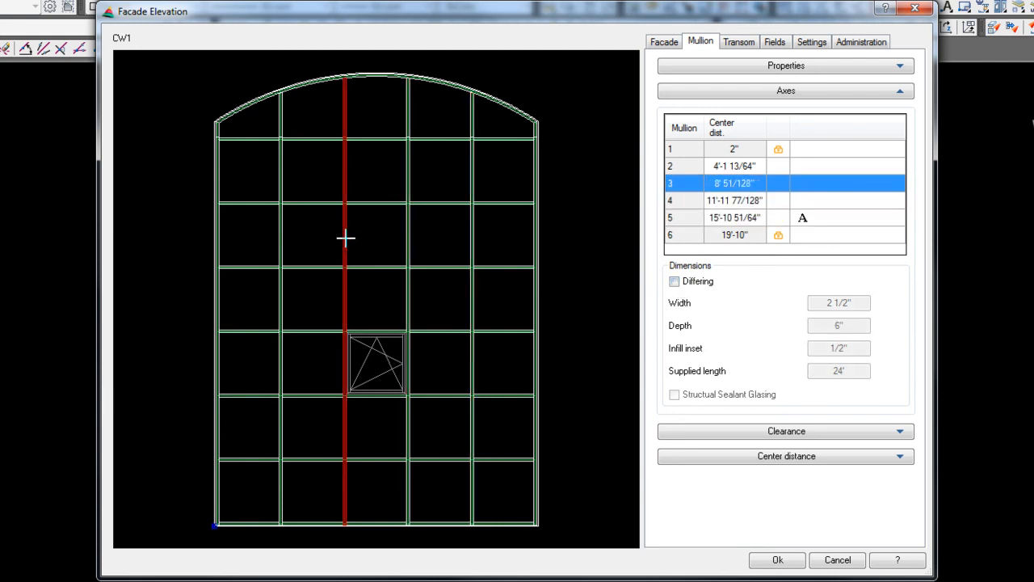
click(675, 281)
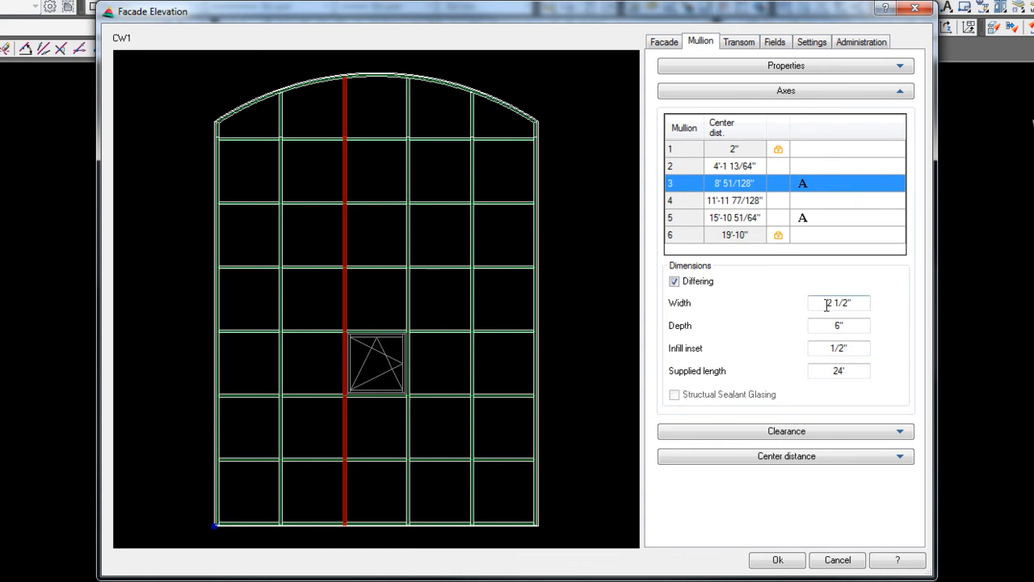
drag(860, 302, 808, 311)
text(6)
key(Return)
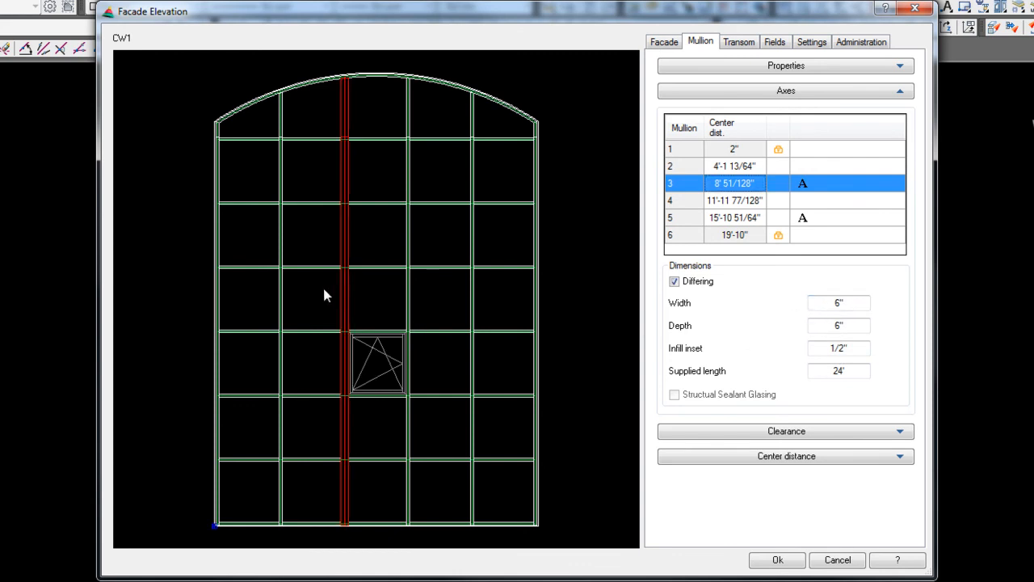